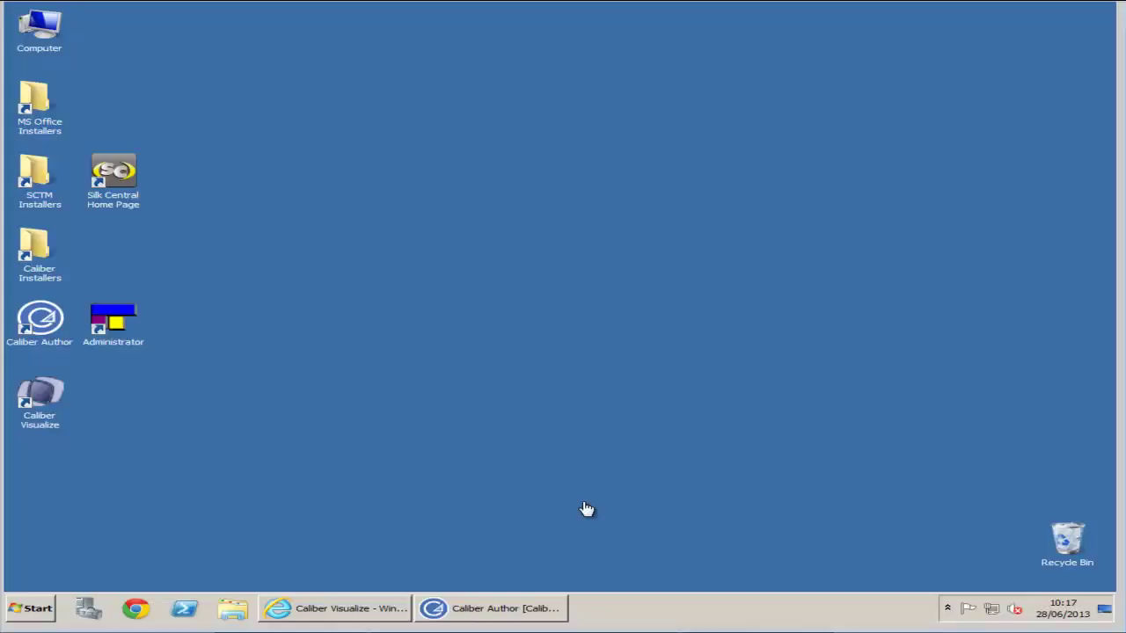
- Expand Business Requirements and view order p import1's project info, the WHY type and the Welcome requirement
mouse_move(502, 614)
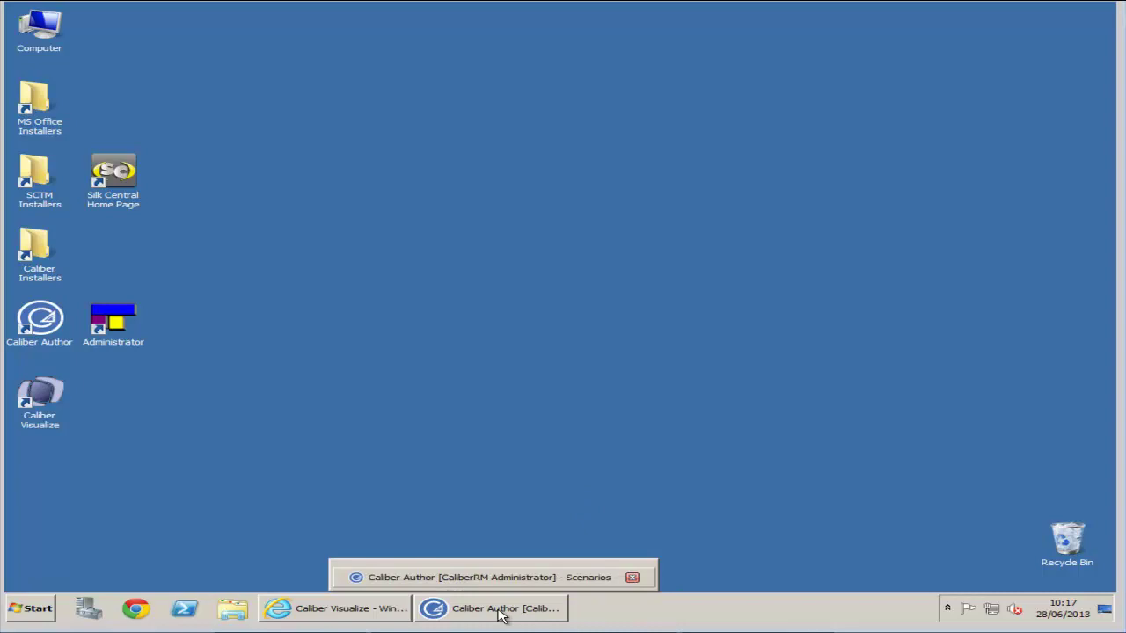
click(501, 614)
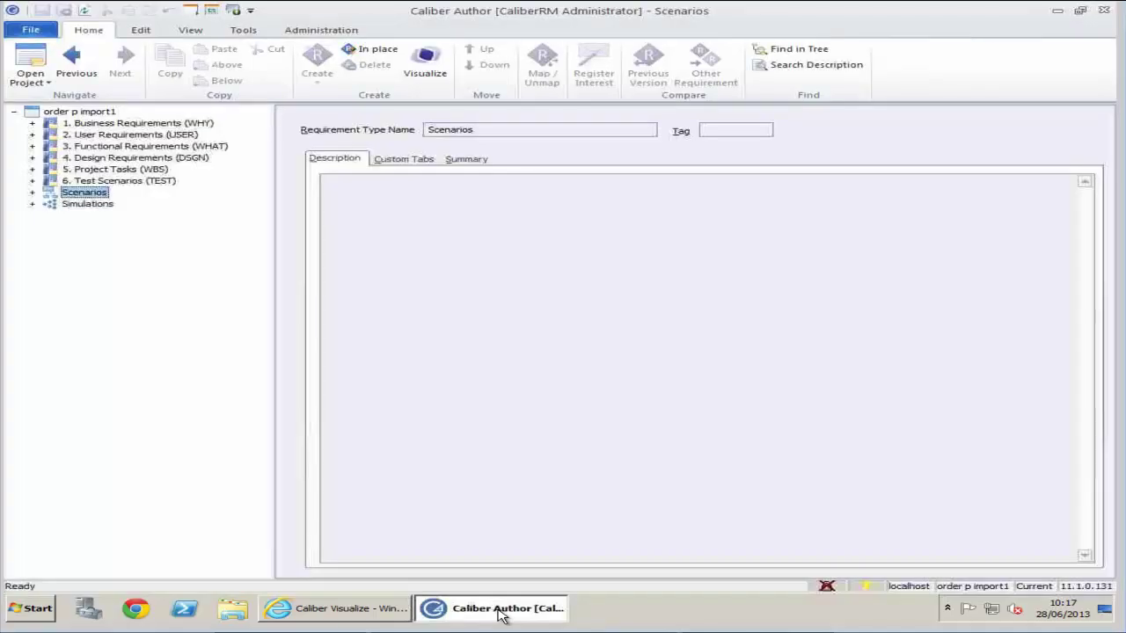
click(32, 123)
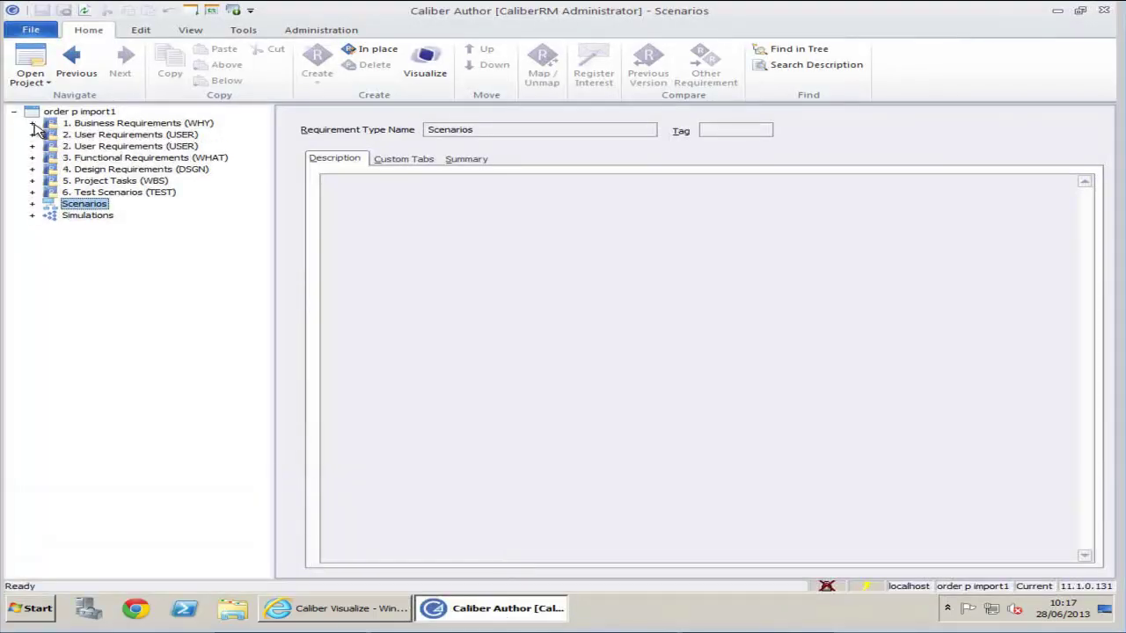
click(77, 112)
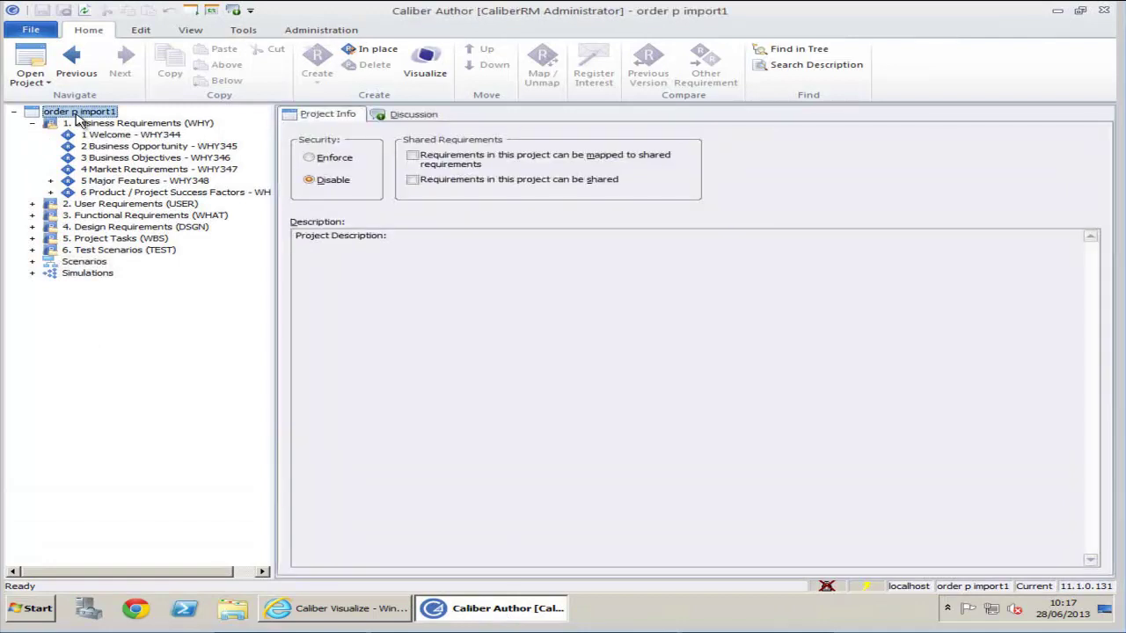
click(106, 124)
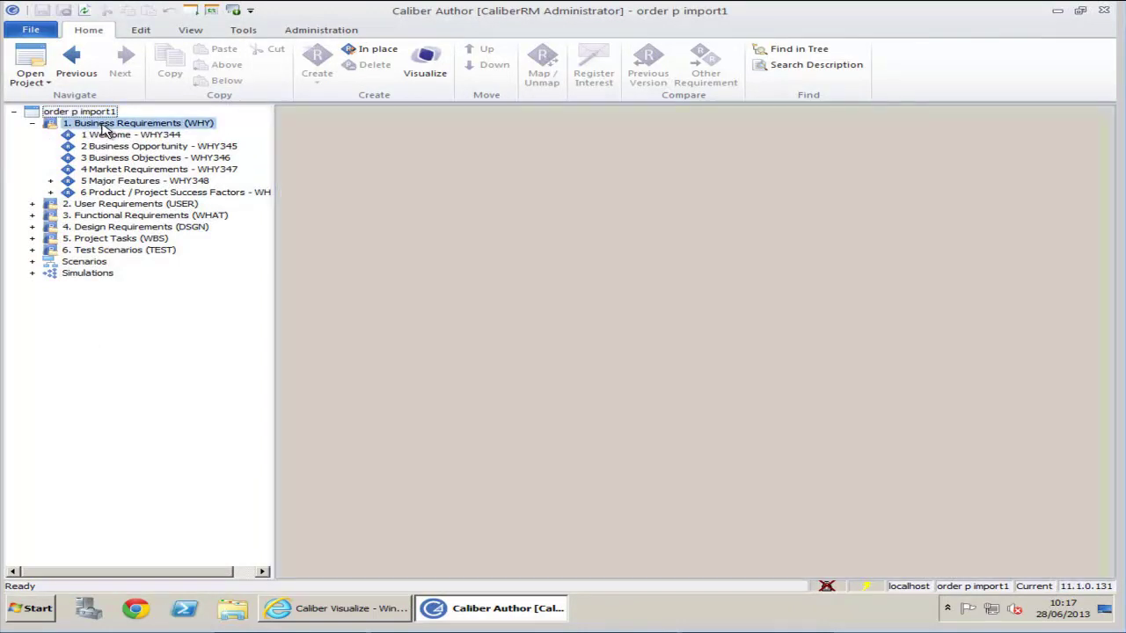
click(110, 136)
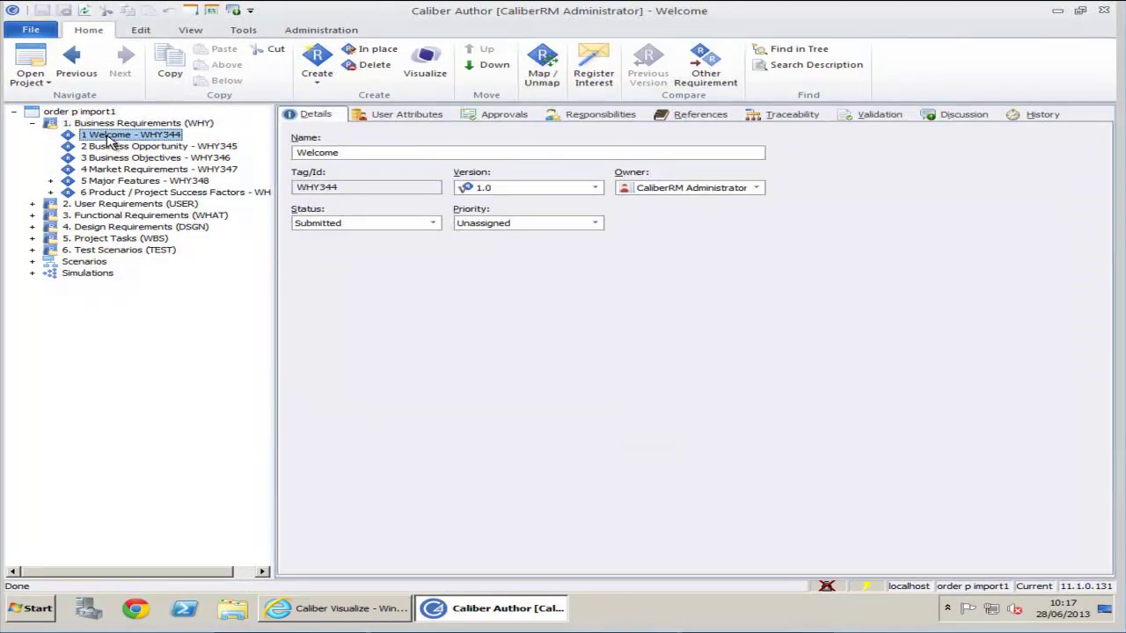
- Expand Scenarios and Simulations to view the 1.1 Start step and buyonline's five steps
click(33, 261)
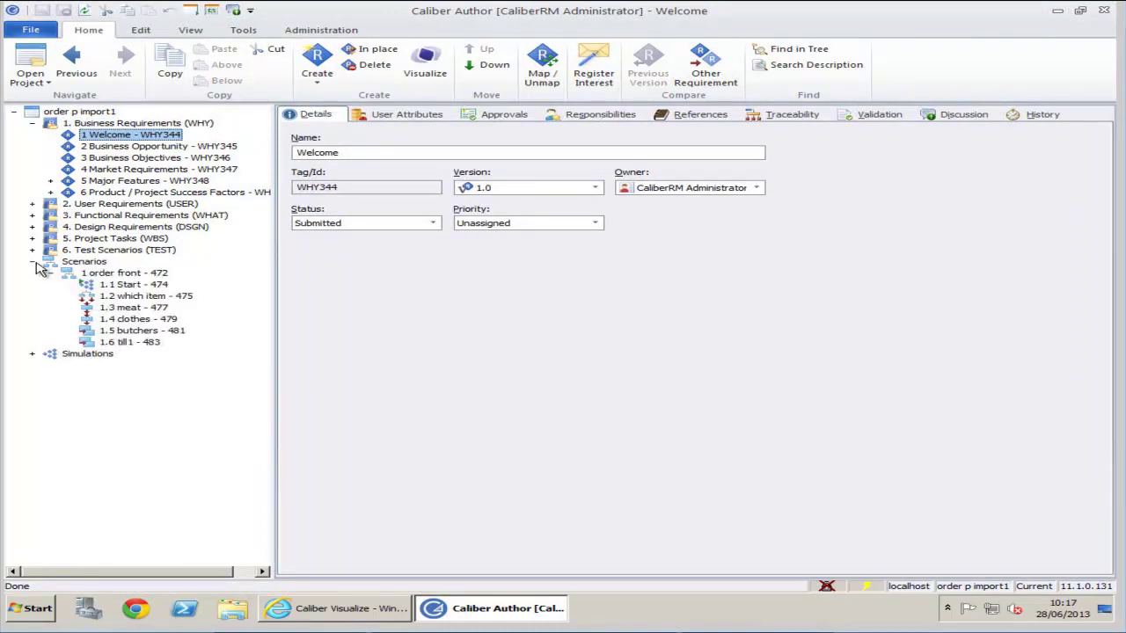
click(129, 287)
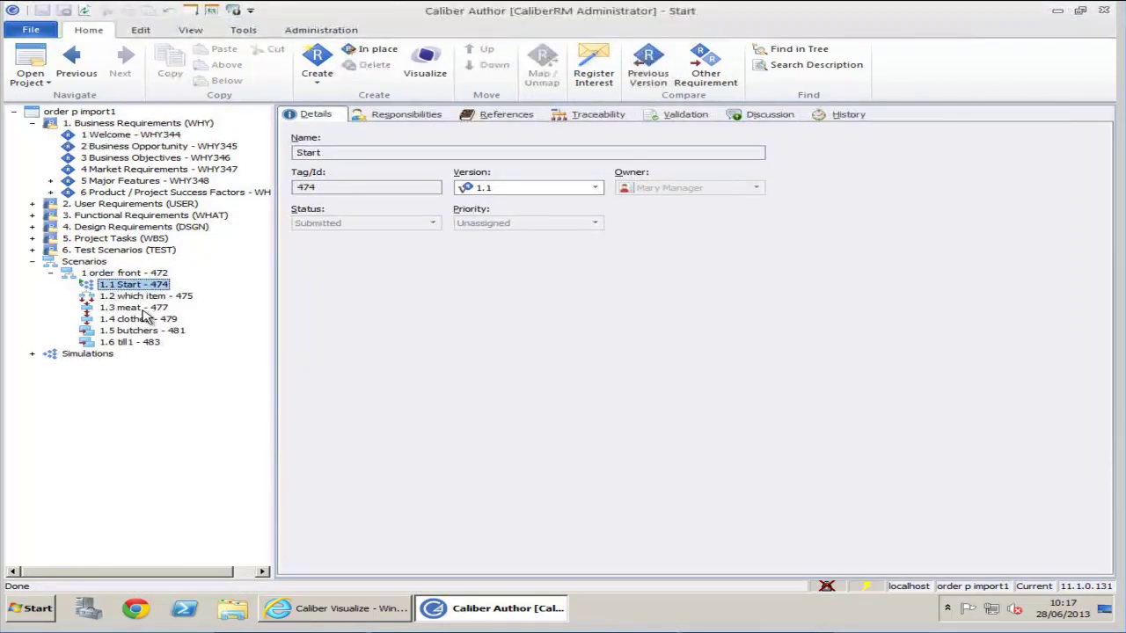
click(33, 353)
click(117, 368)
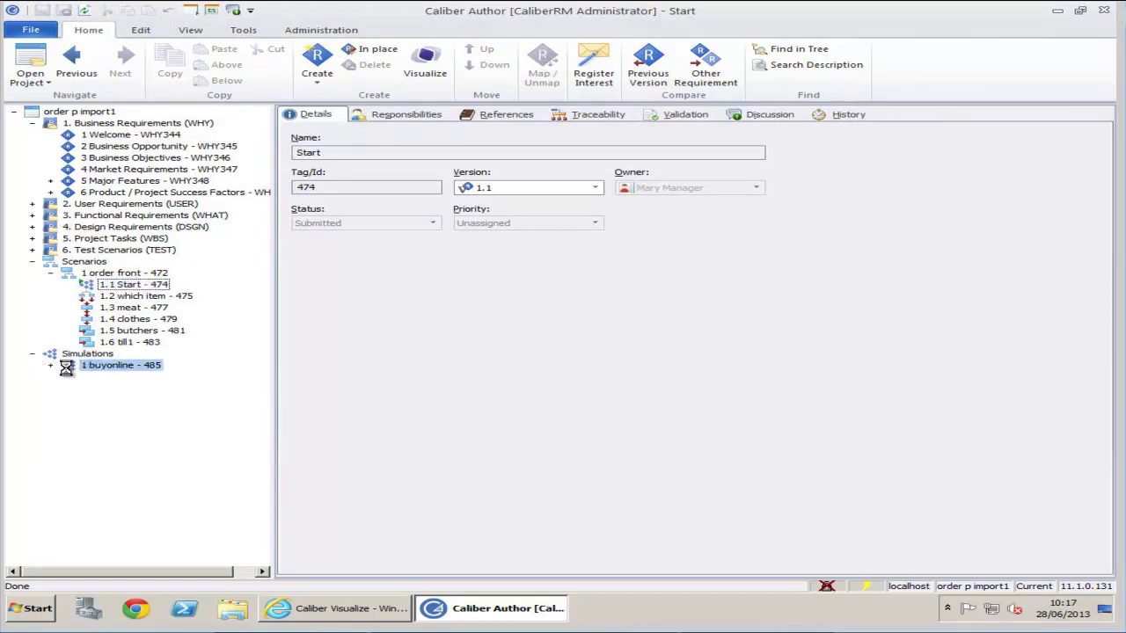
click(50, 366)
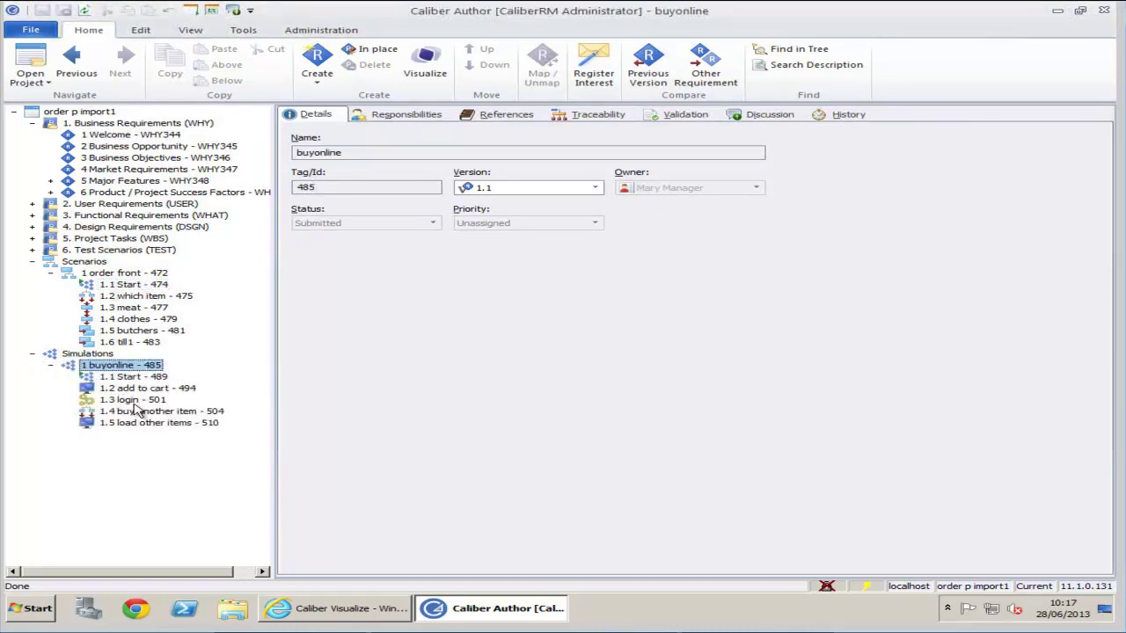
- Sign in to Caliber Visualize with the manager account's username and password
click(475, 610)
click(373, 610)
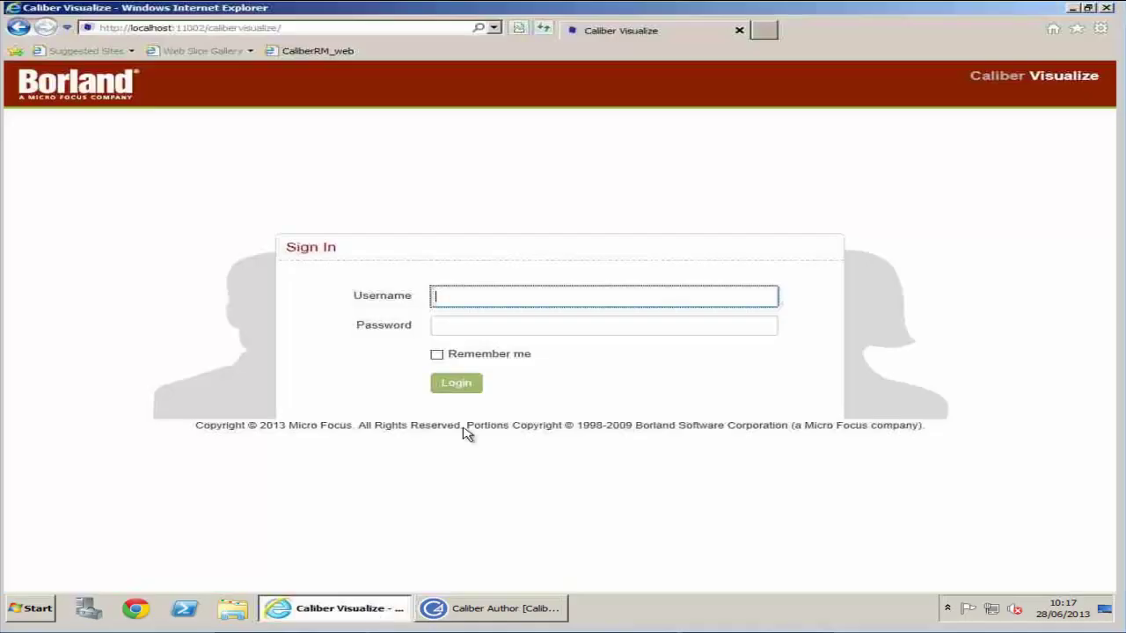
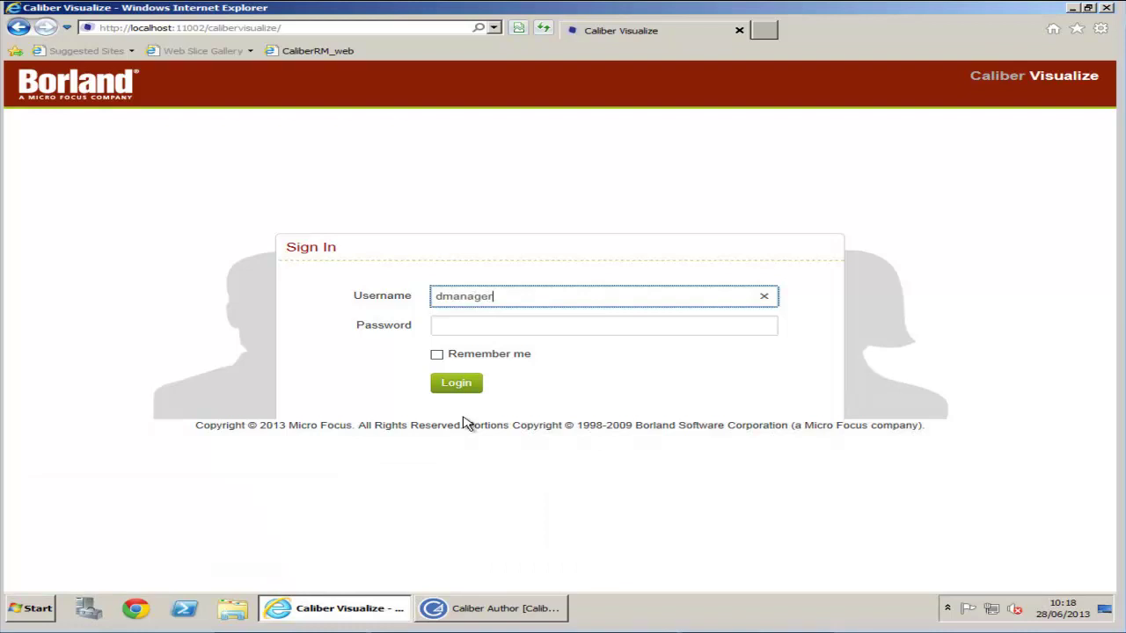
key(Tab)
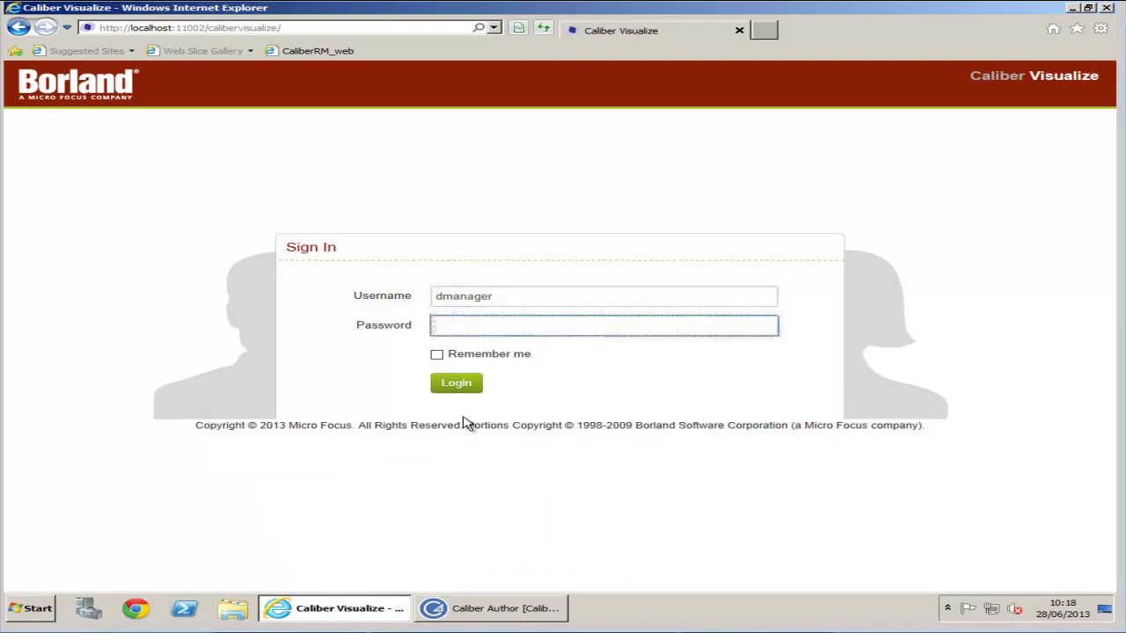
key(Return)
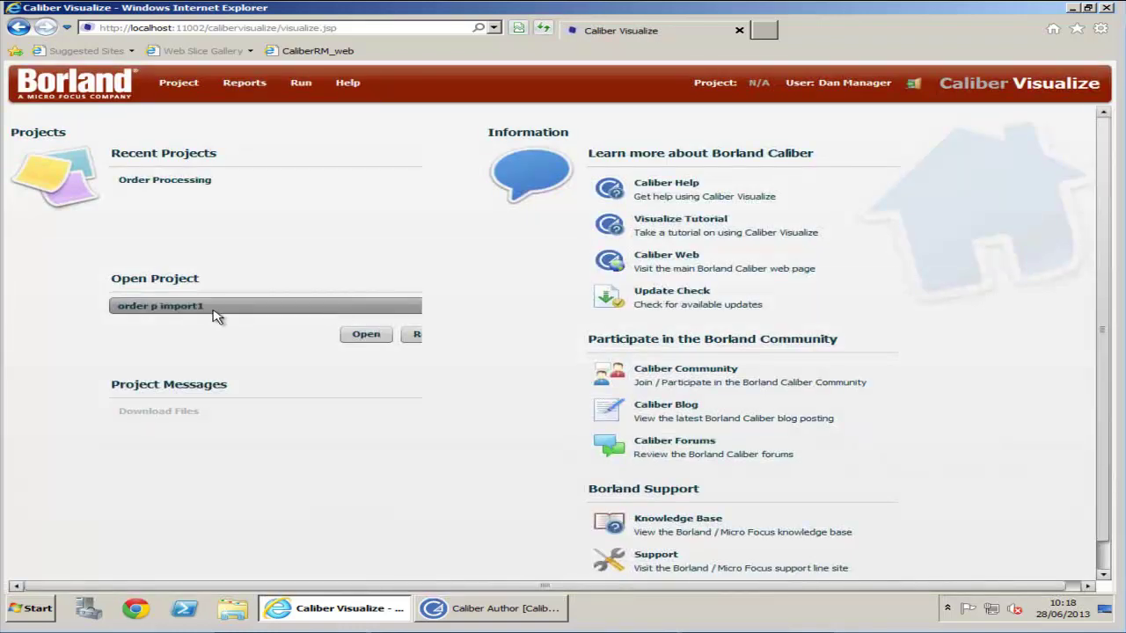
- Open order p import1, view its buyonline simulation diagram, then sign out
click(360, 335)
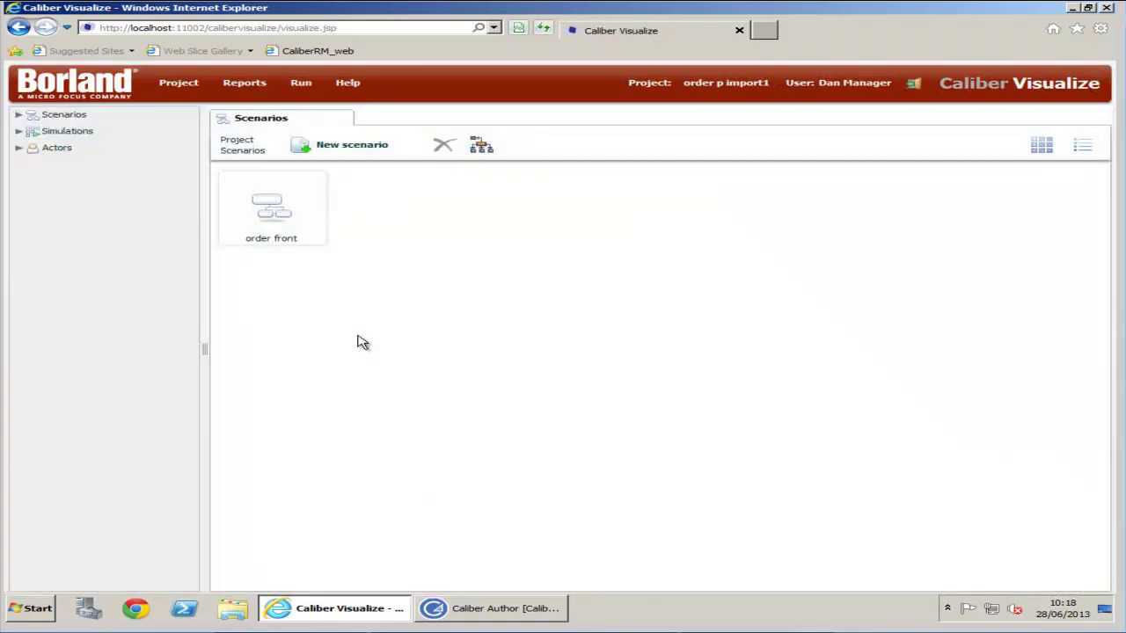
click(18, 114)
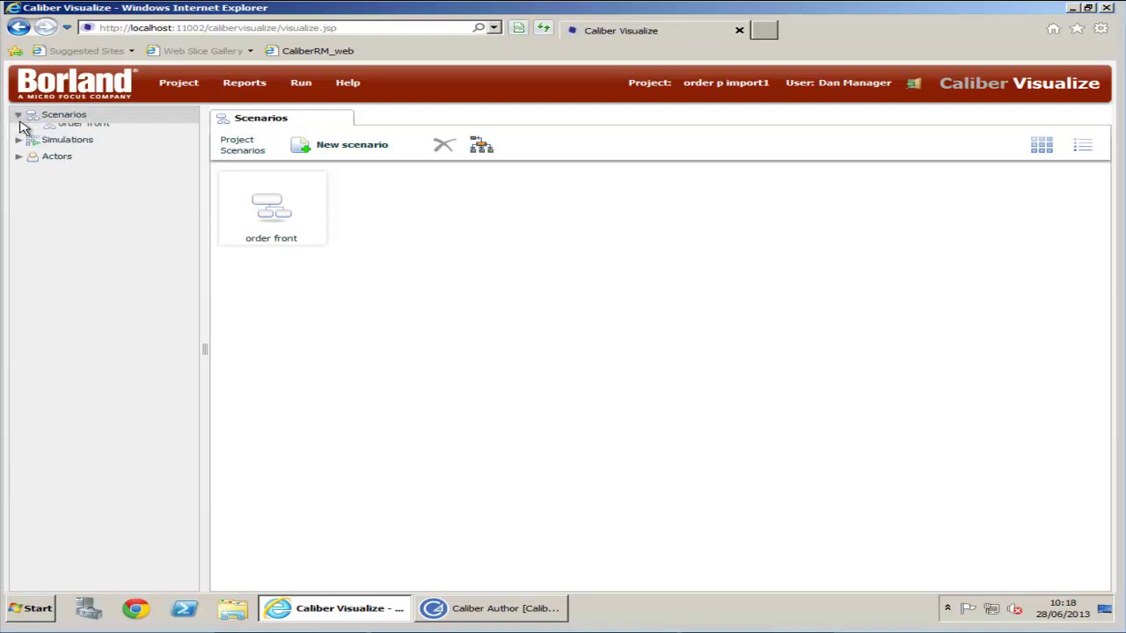
click(18, 148)
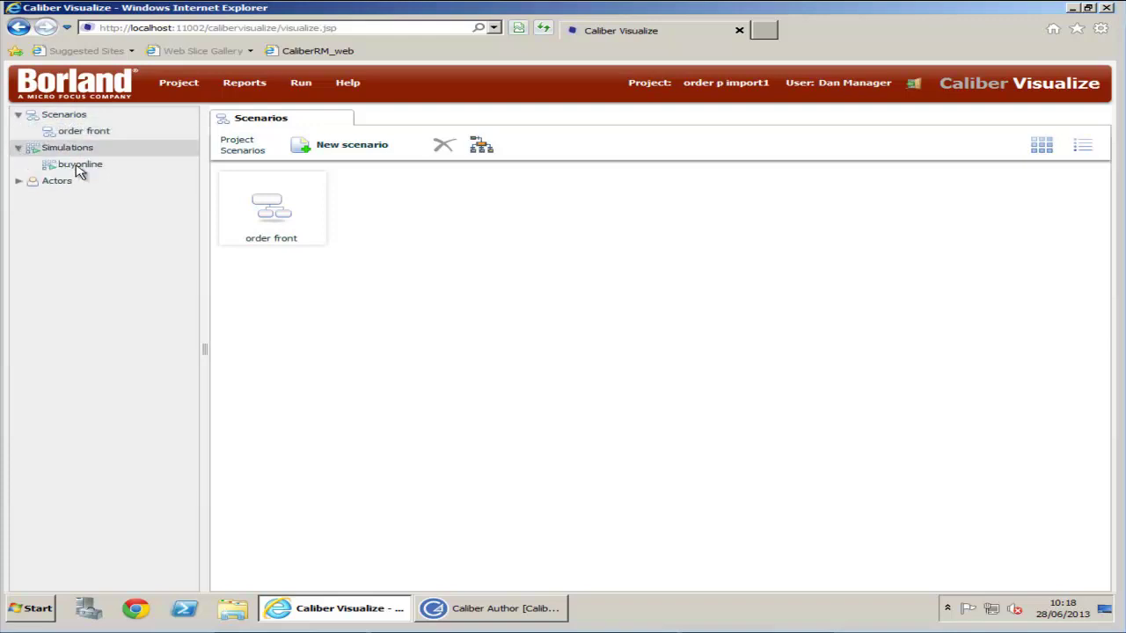
click(95, 172)
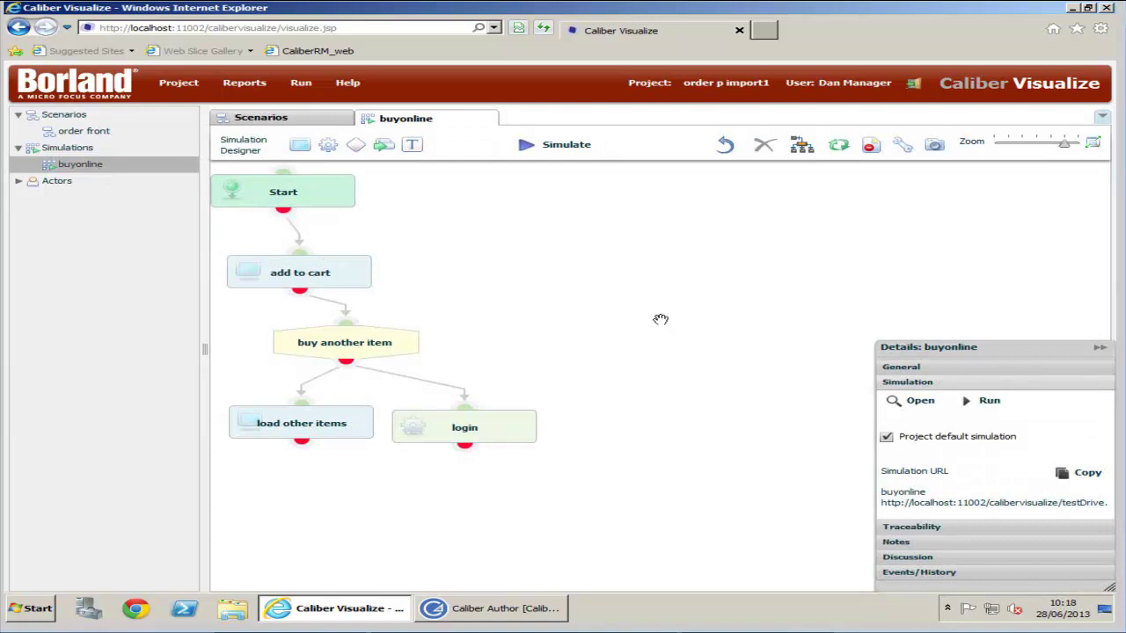
click(914, 85)
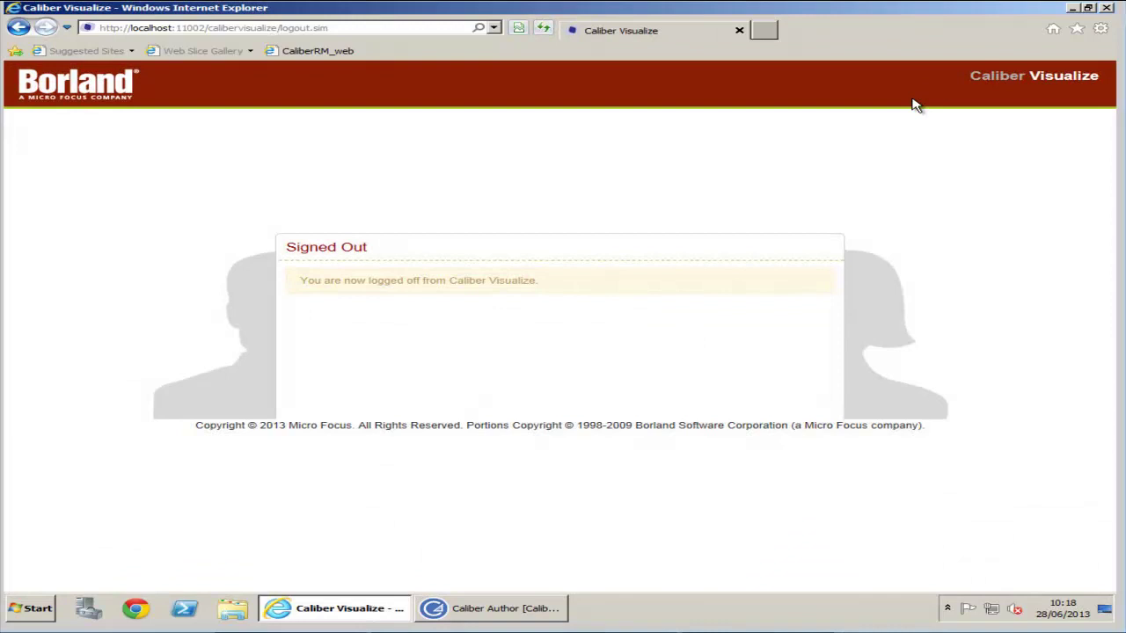
- Launch Caliber Export from Start > All Programs > Borland Caliber > Administration
click(1072, 7)
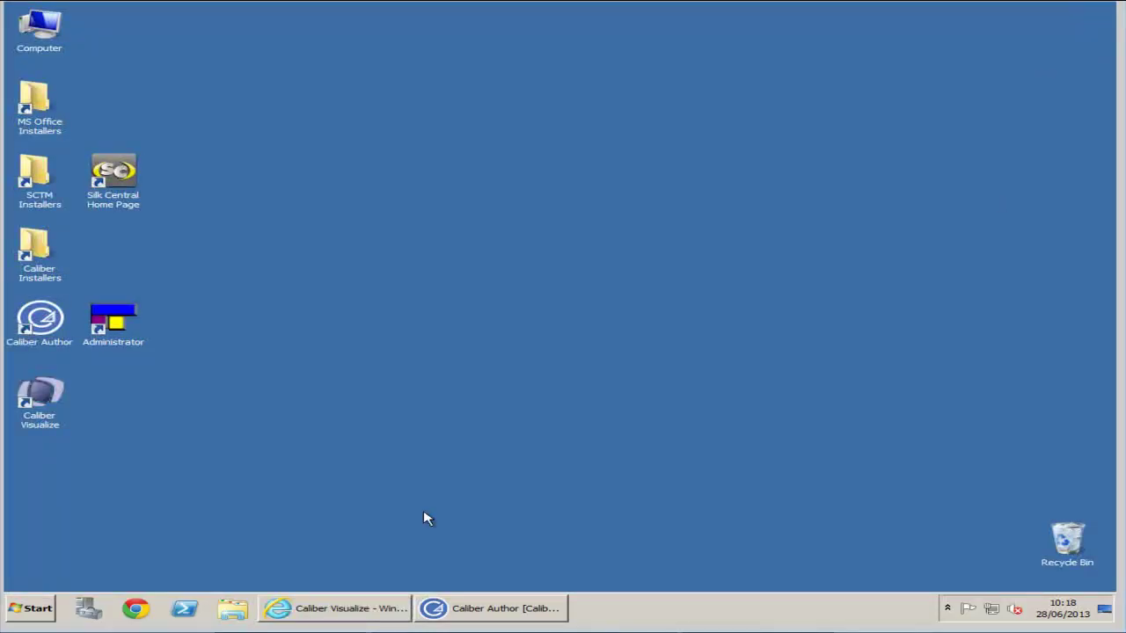
click(39, 611)
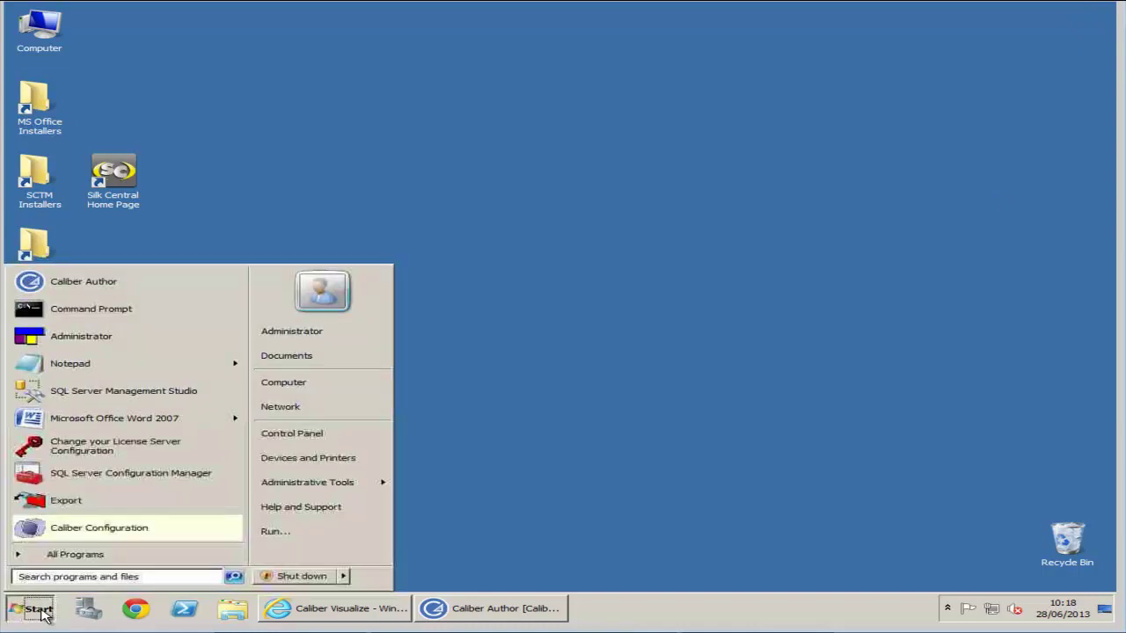
click(88, 555)
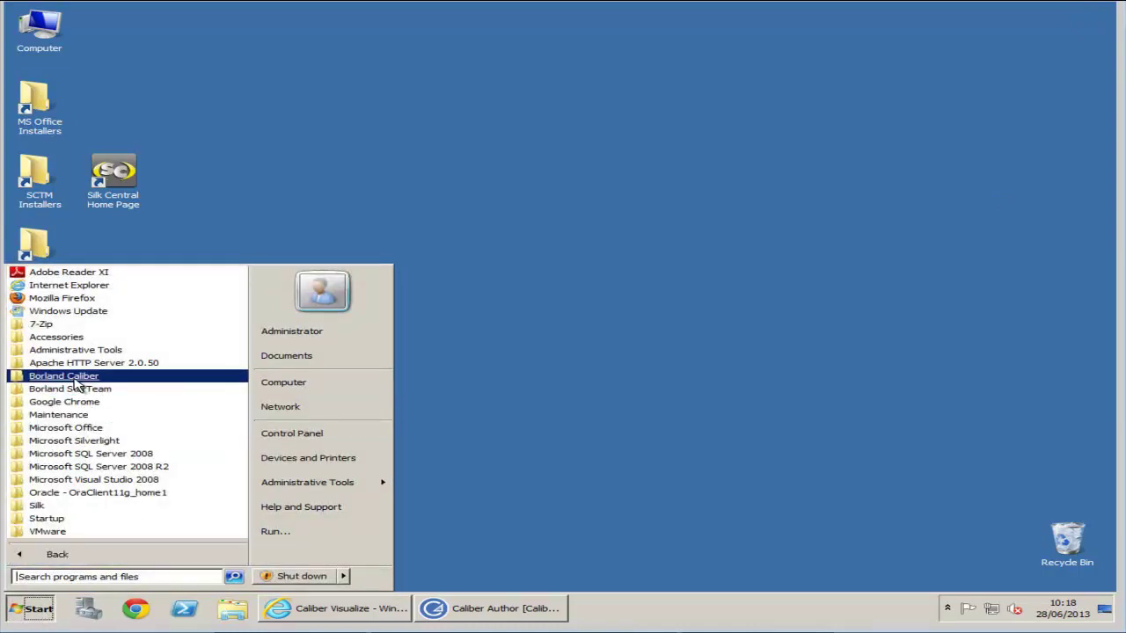
mouse_move(77, 380)
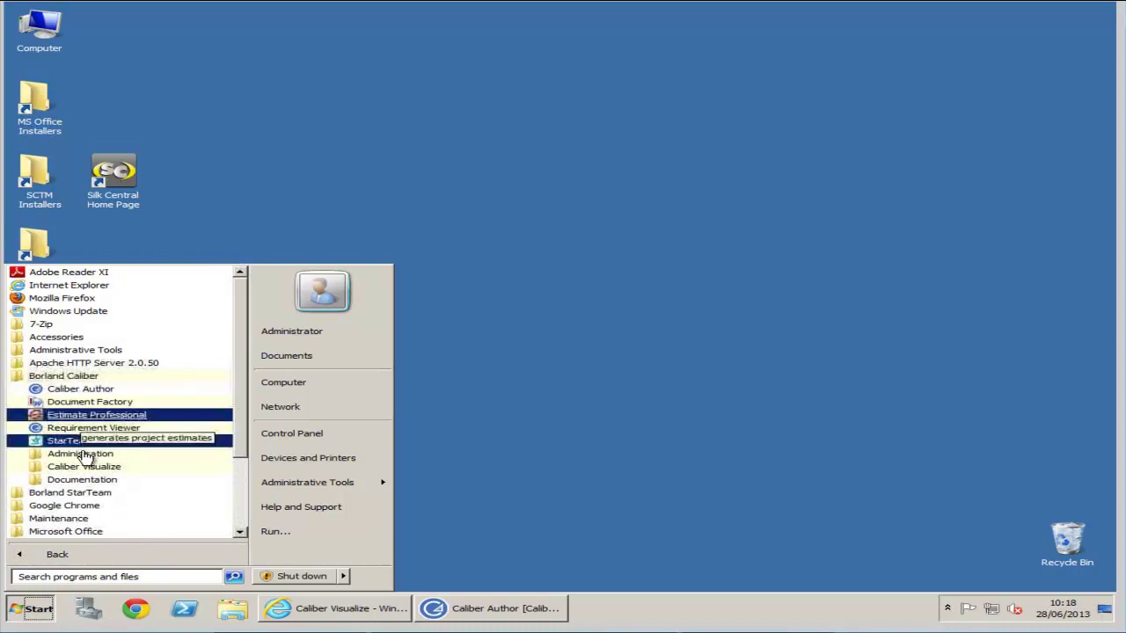
mouse_move(84, 458)
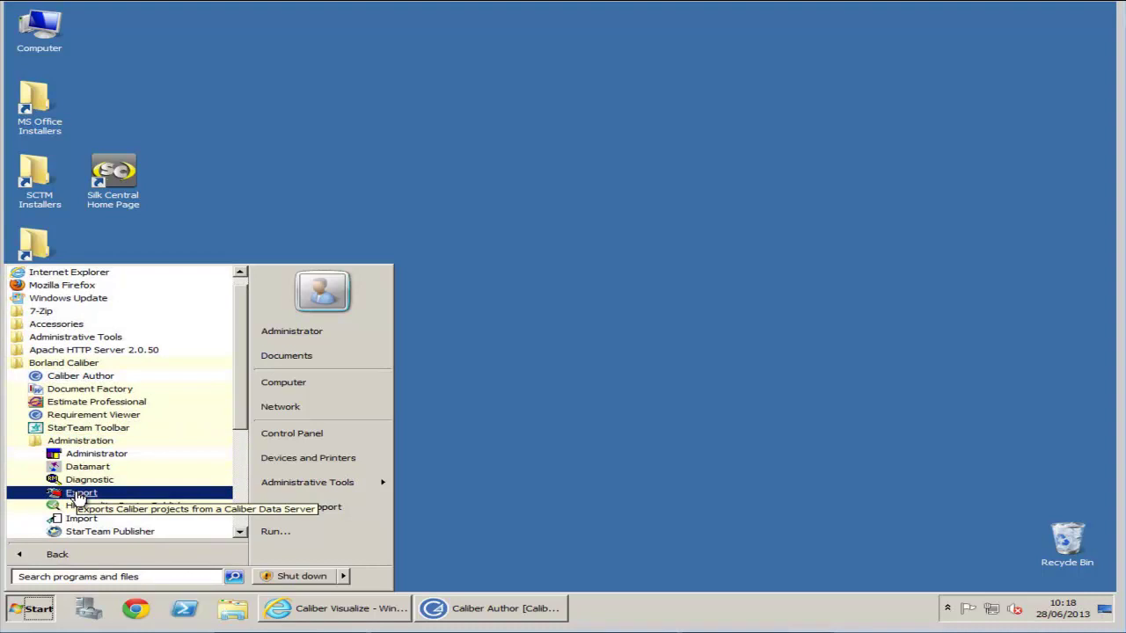
click(81, 494)
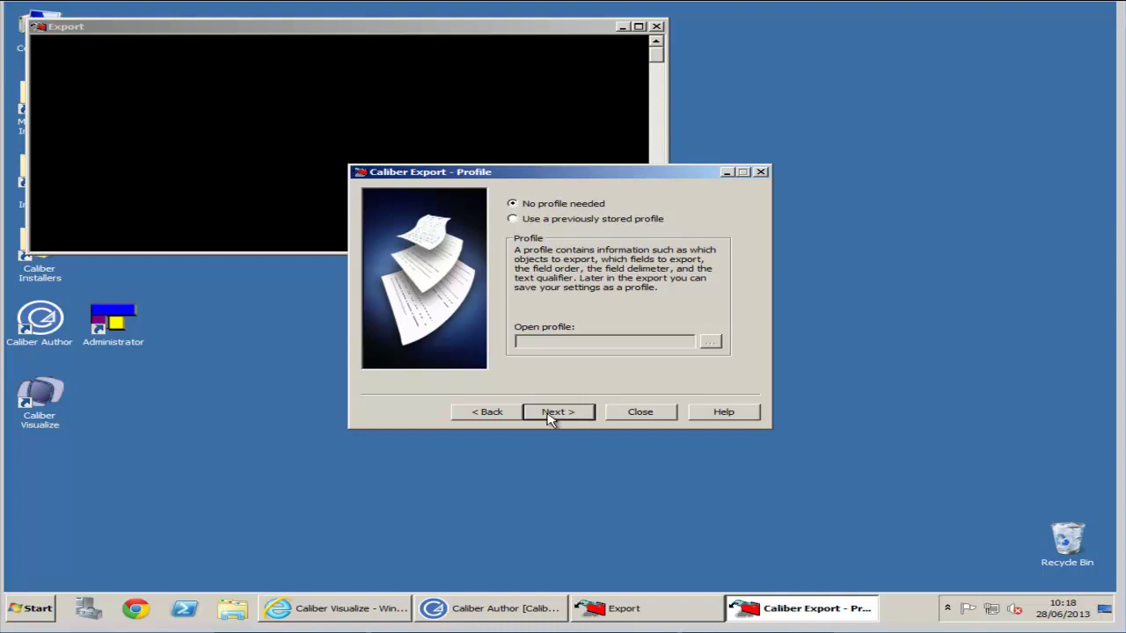
- Pass logon and No profile, keep Yes for re-import format, and tick Project Descriptions
click(503, 416)
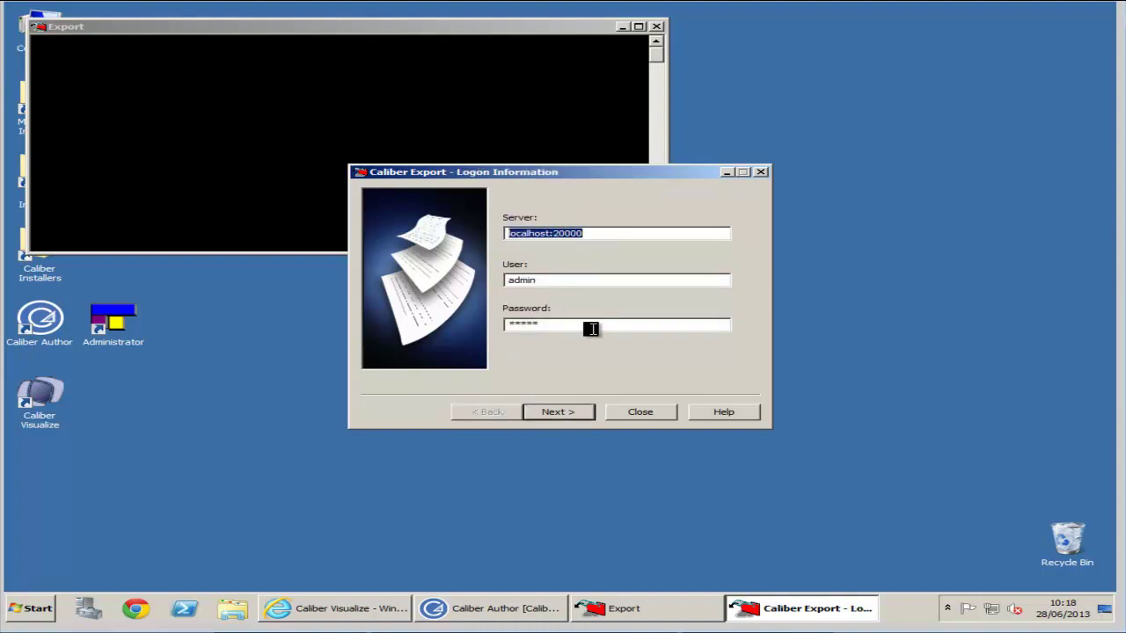
click(555, 415)
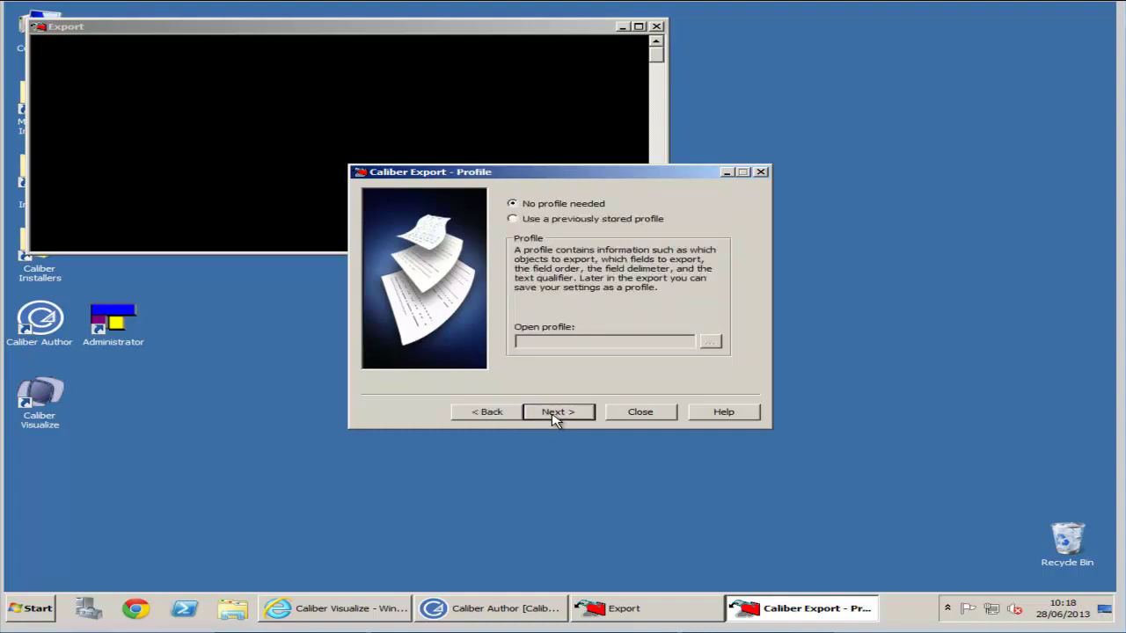
click(554, 413)
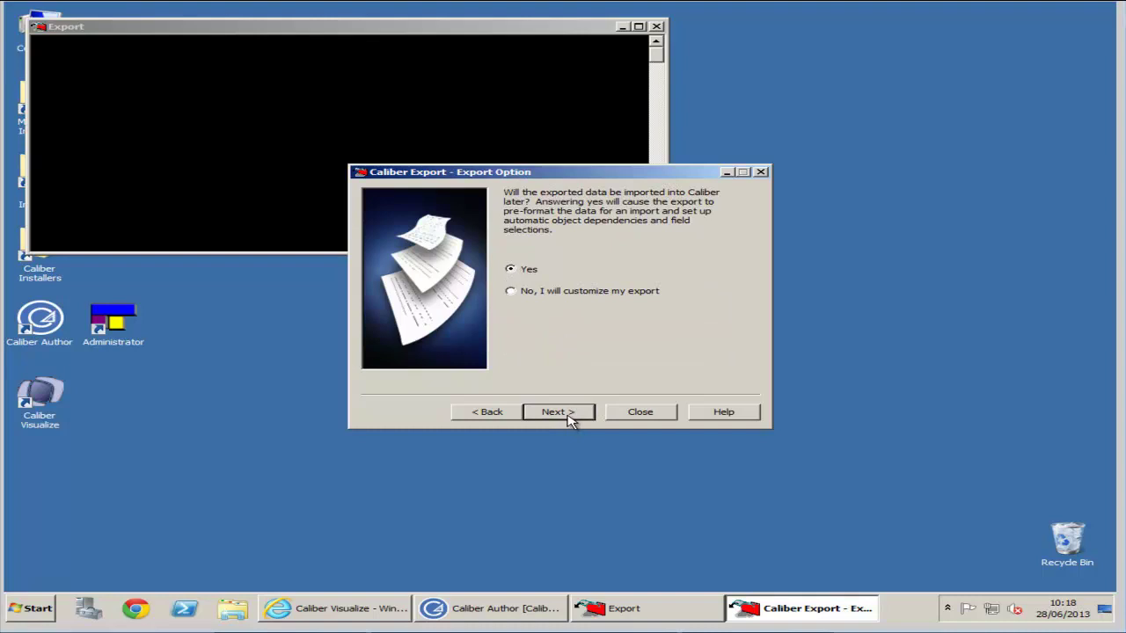
click(568, 416)
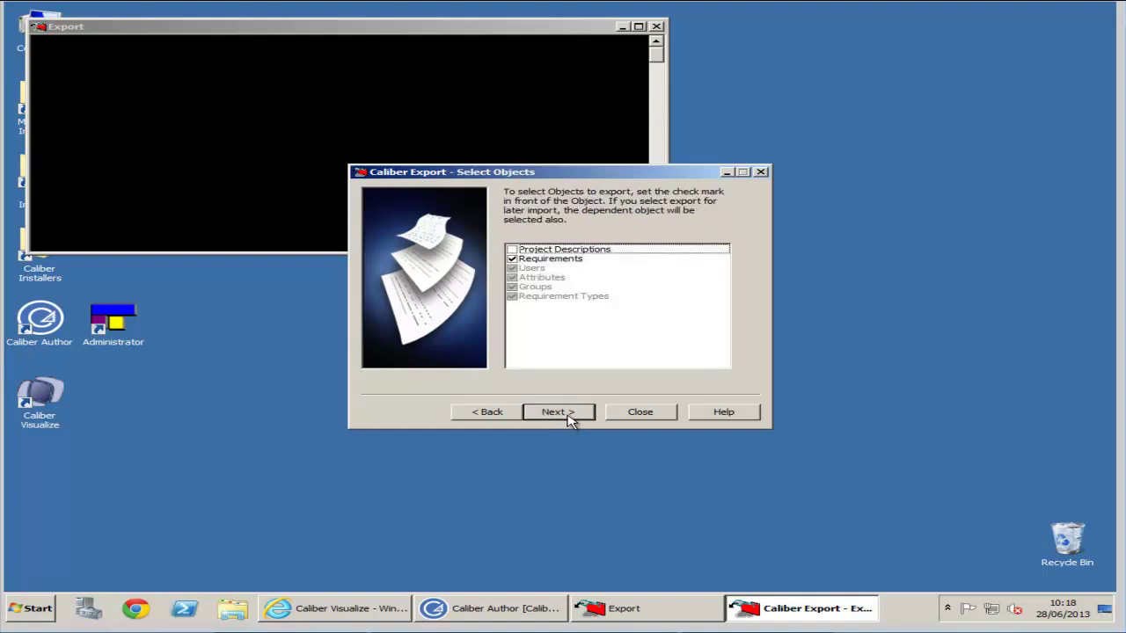
click(513, 251)
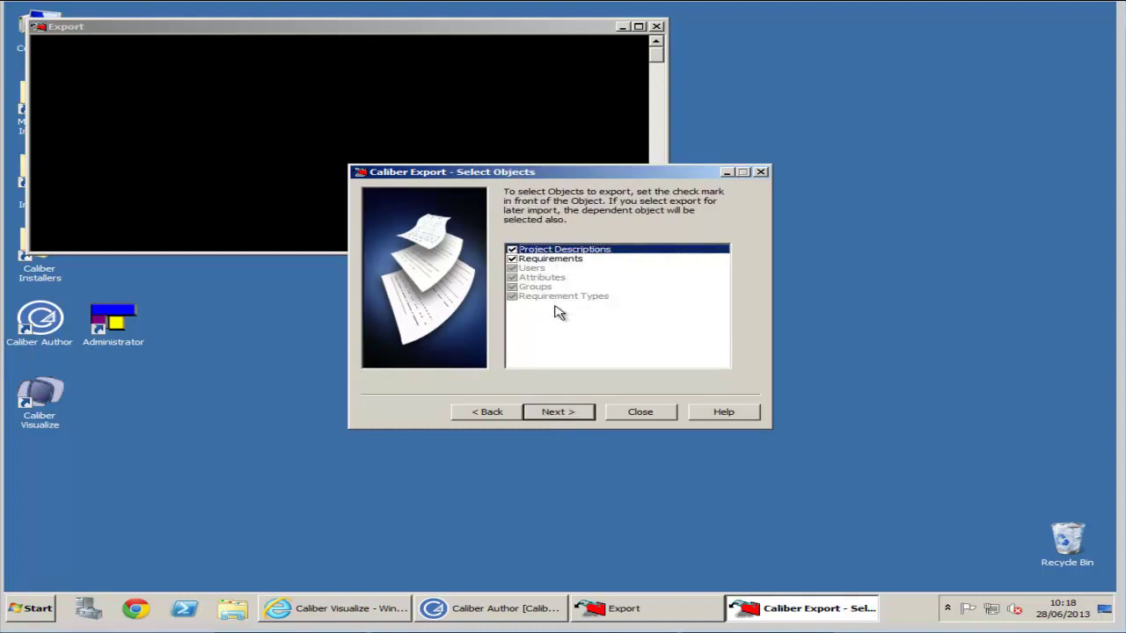
- Set the data set path to E:\Program Files (x86)\Borland\CaliberRM and name it ExportDemo
click(587, 416)
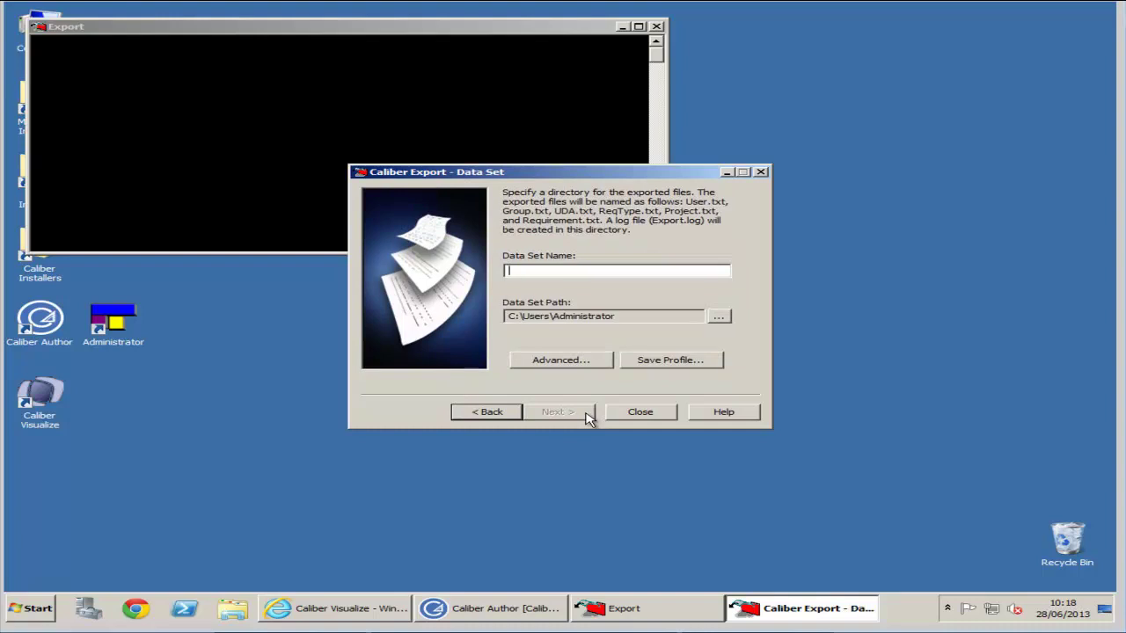
click(719, 315)
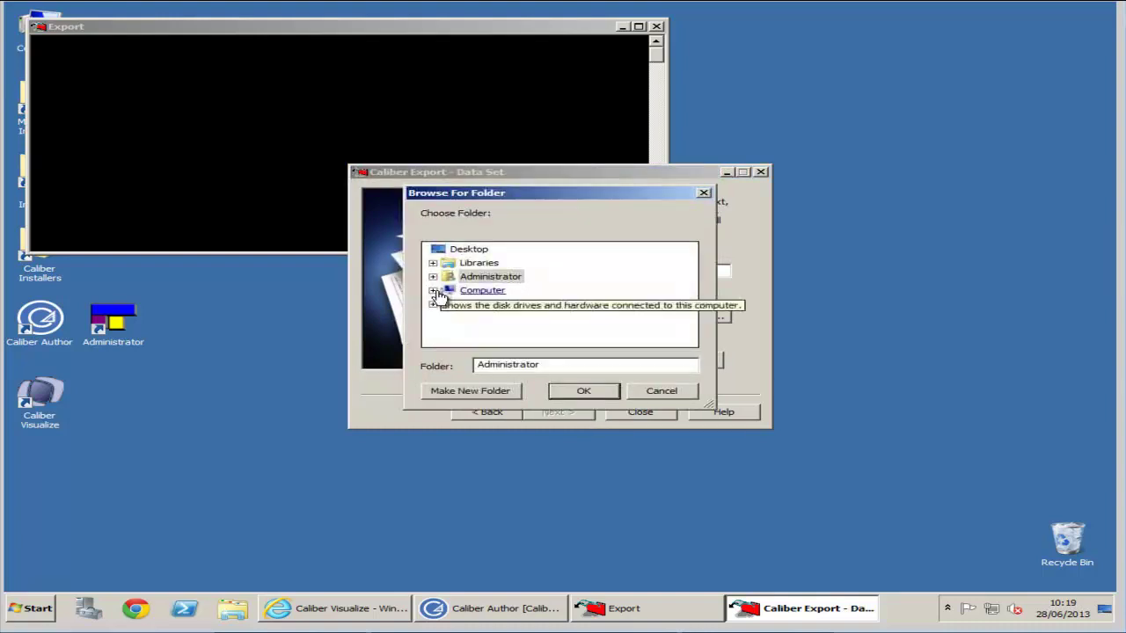
click(434, 291)
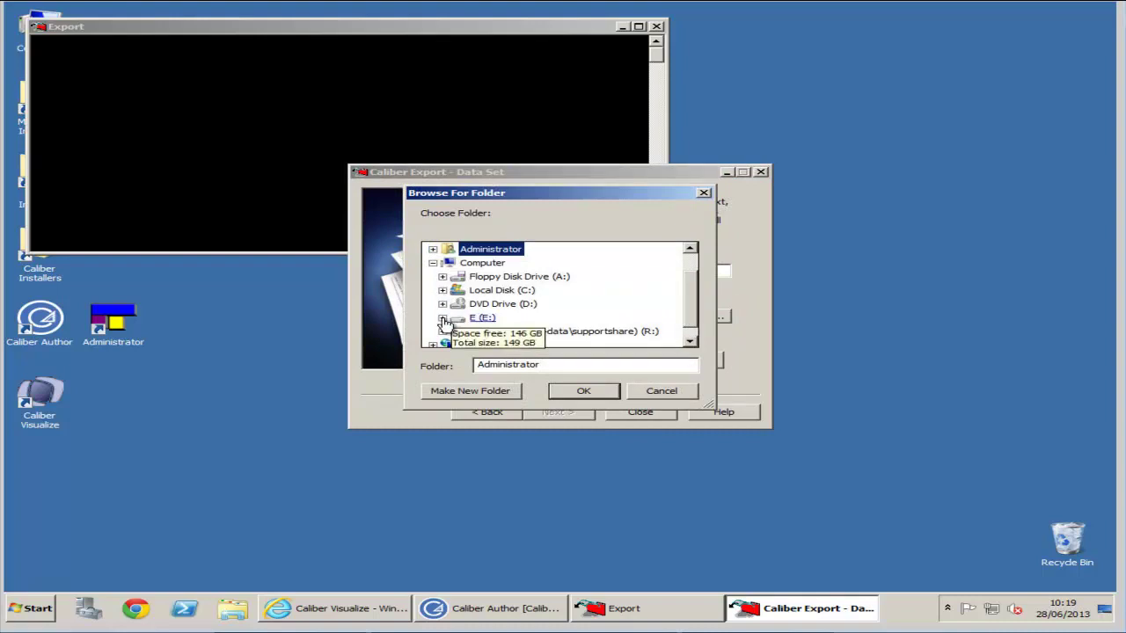
click(442, 319)
click(451, 331)
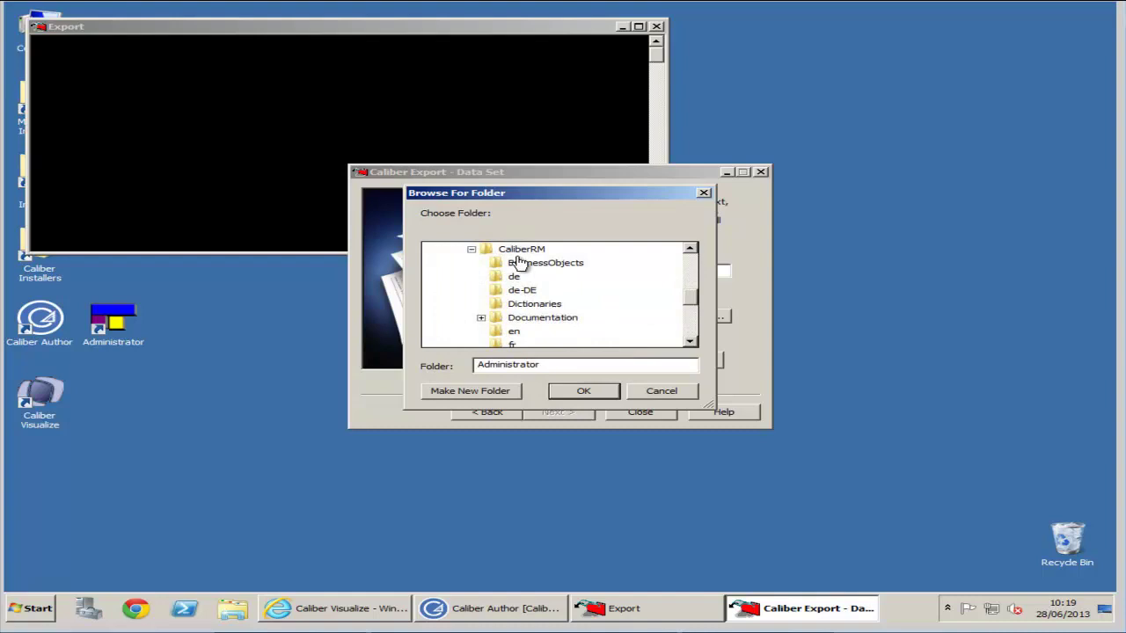
click(521, 251)
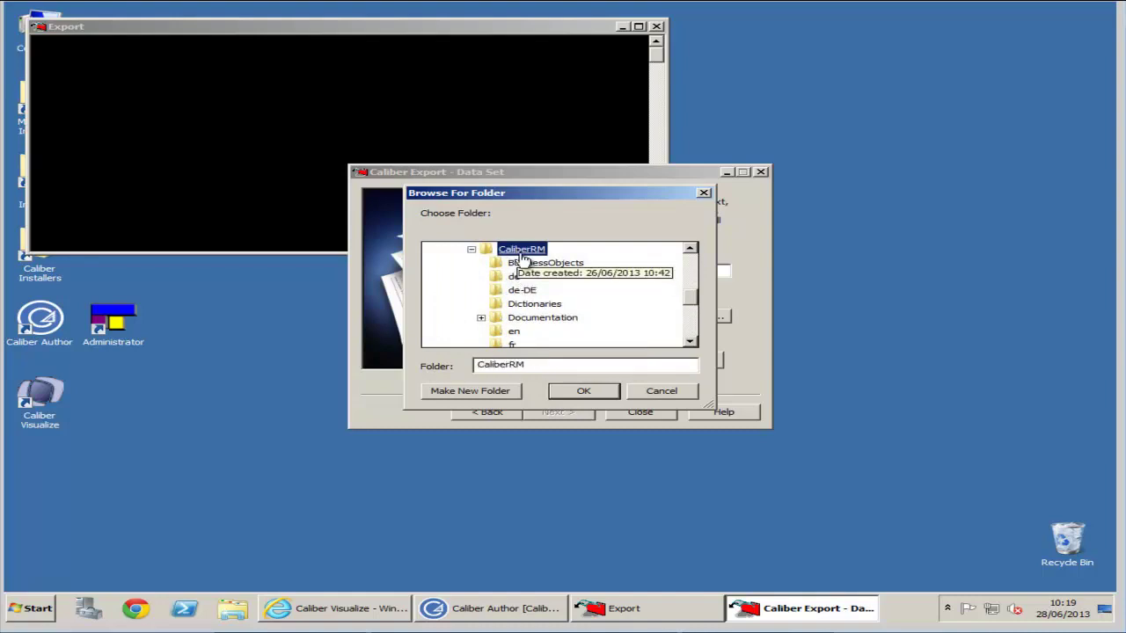
click(605, 393)
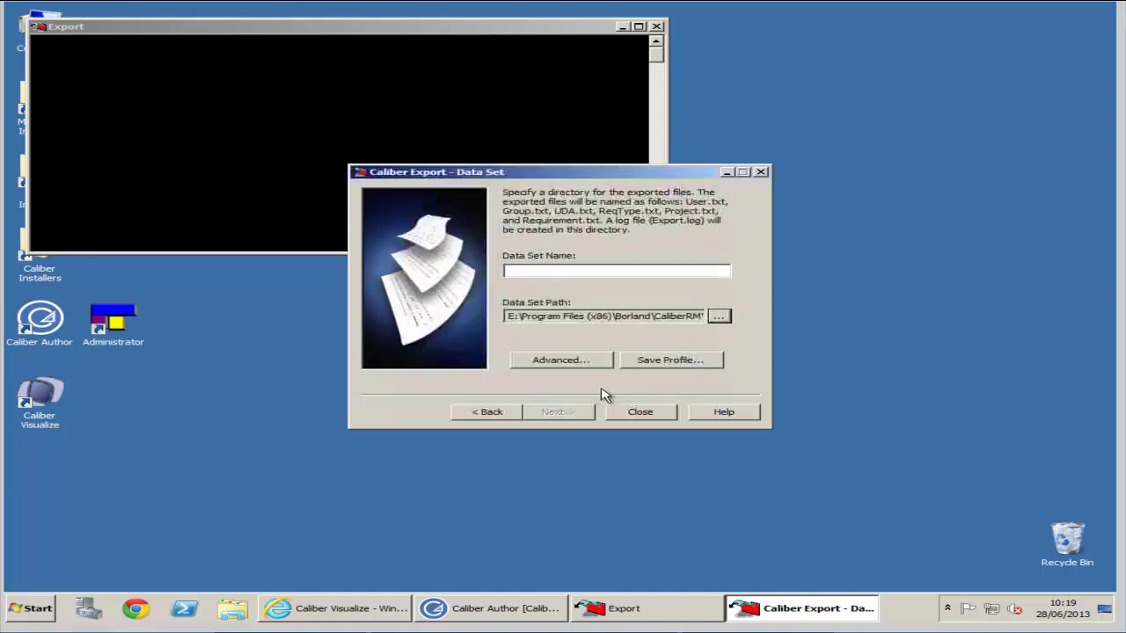
click(532, 270)
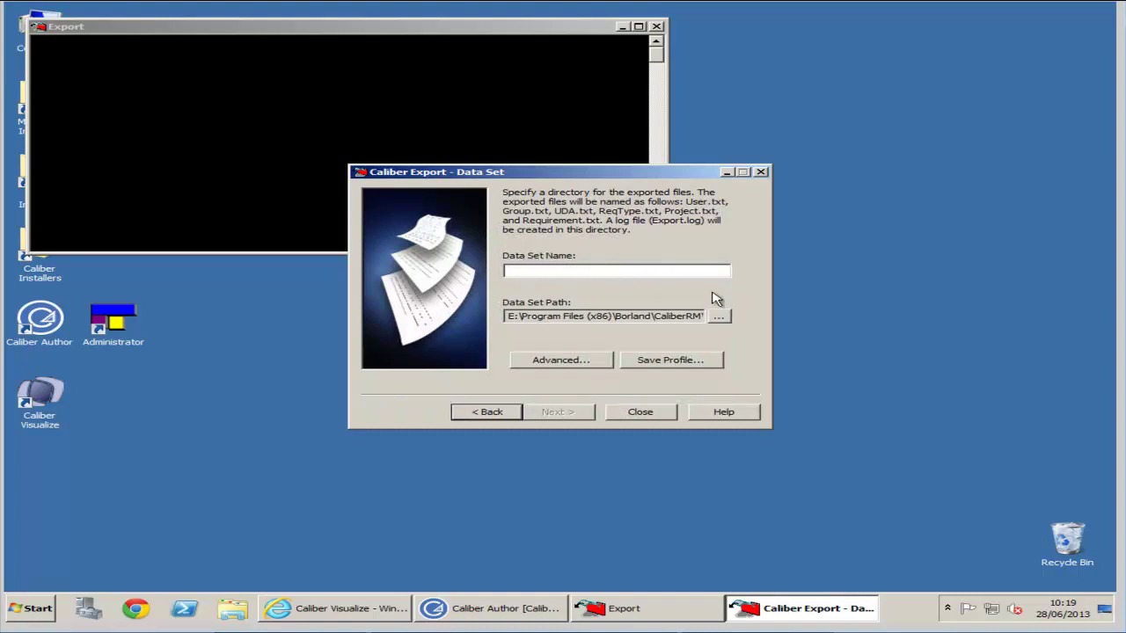
text(Export)
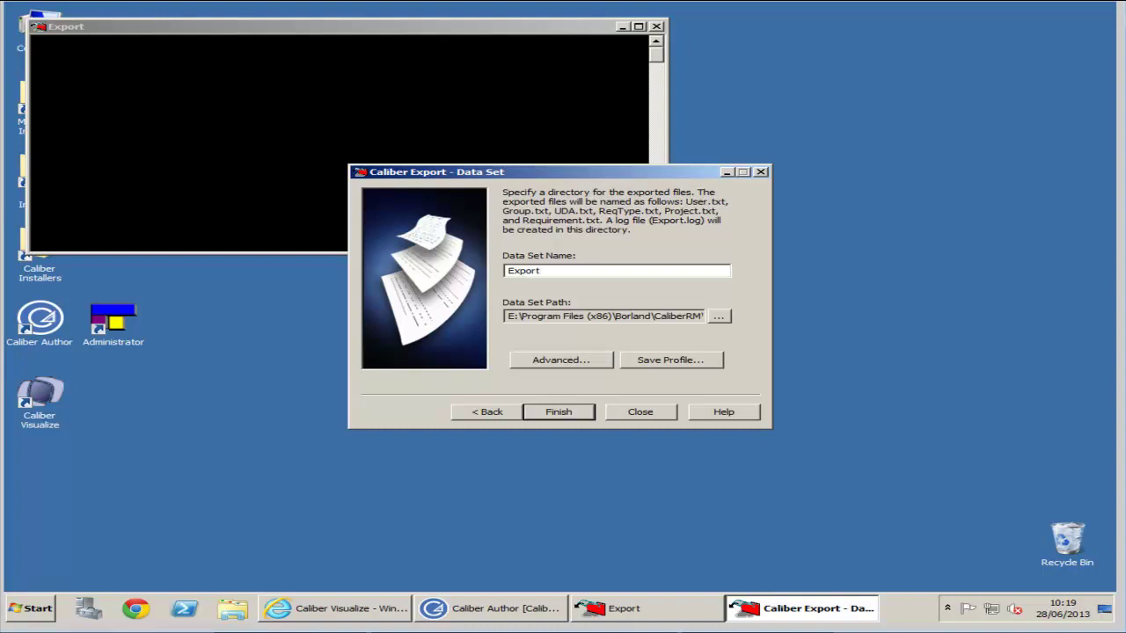
text(Demo)
- Run the export for the order p import1 project through to Finished
click(558, 413)
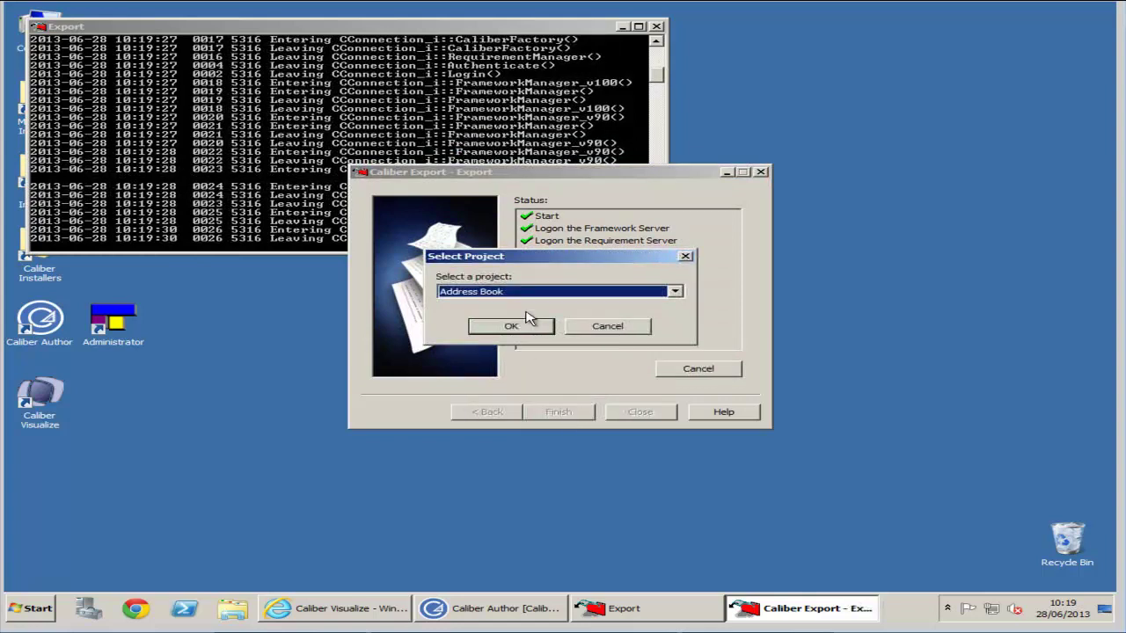
click(662, 295)
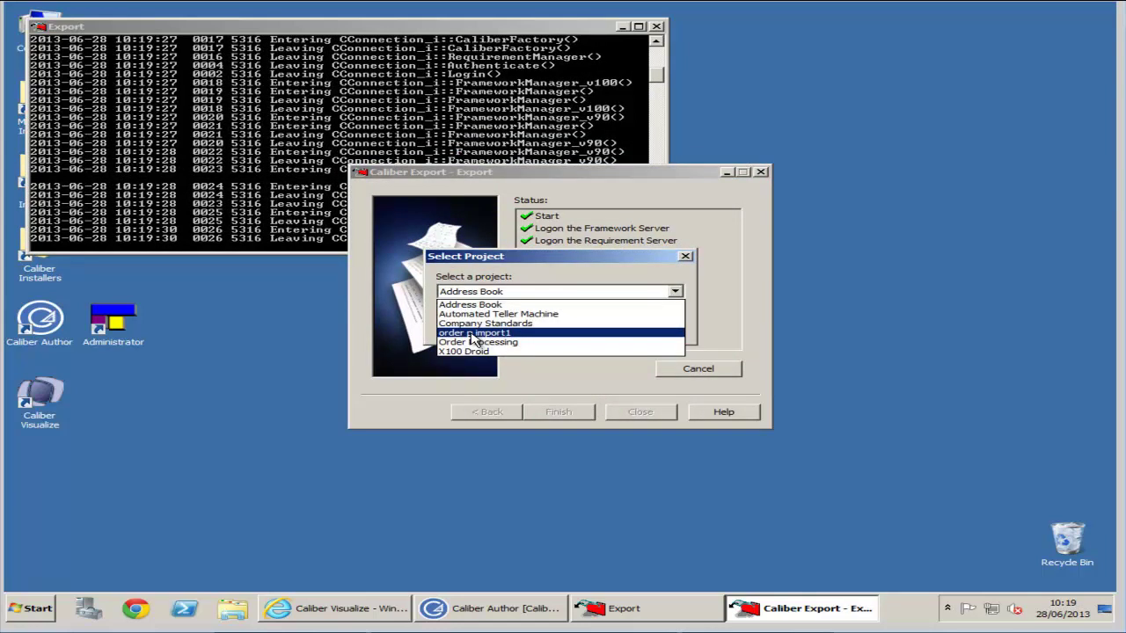
click(472, 334)
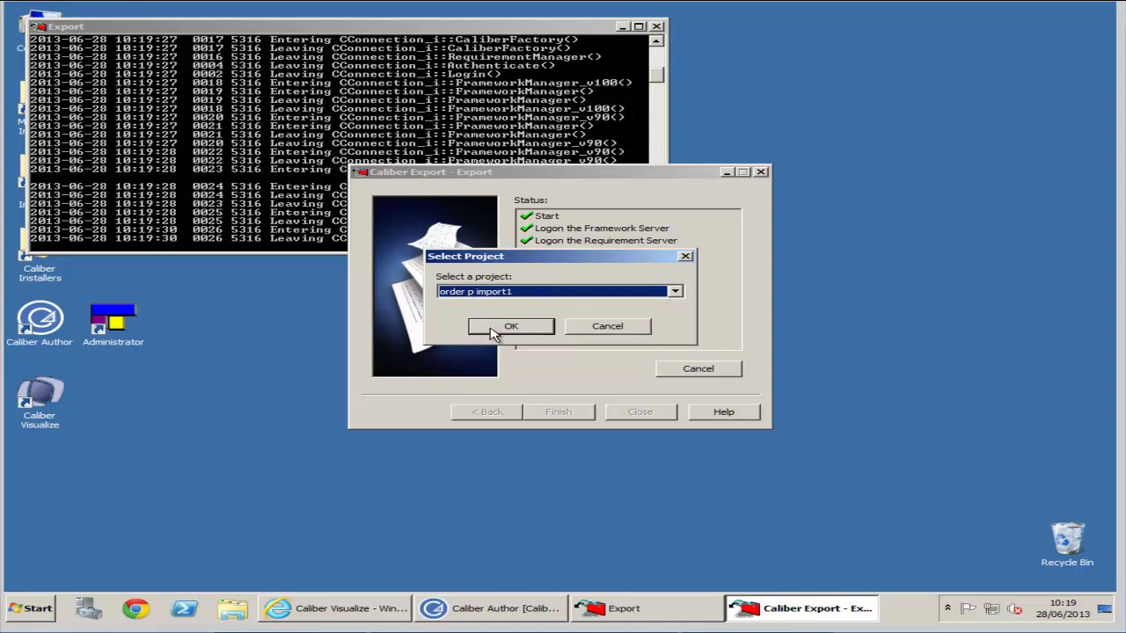
click(510, 327)
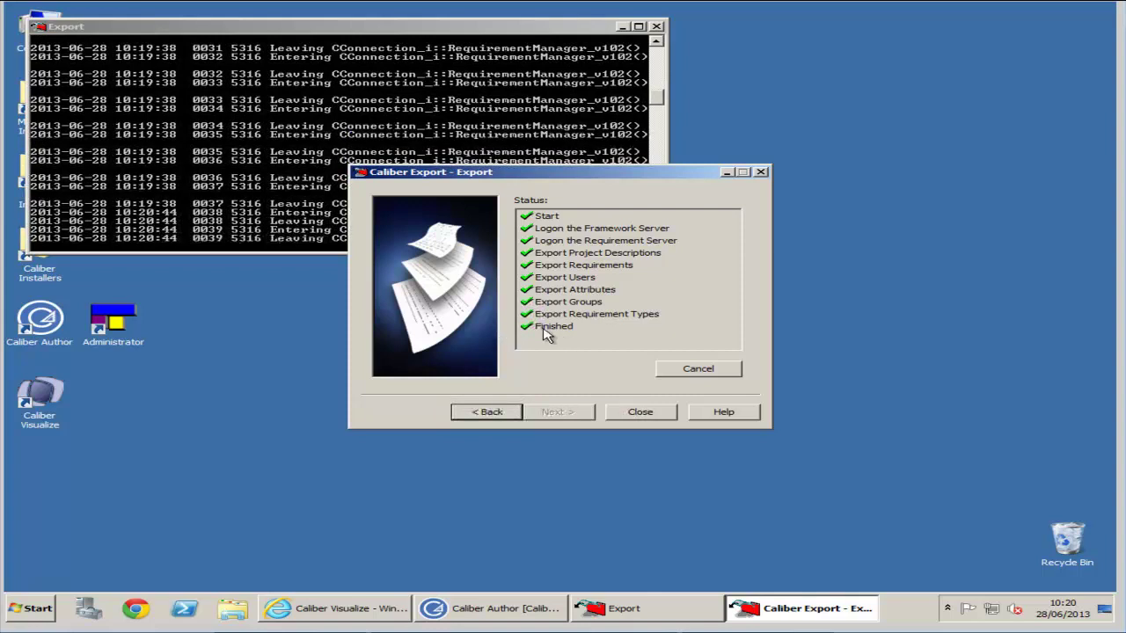
- Close the wizard, check the 16 files in E:\Program Files (x86)\Borland\CaliberRM\ExportDemo, then close Explorer
click(641, 413)
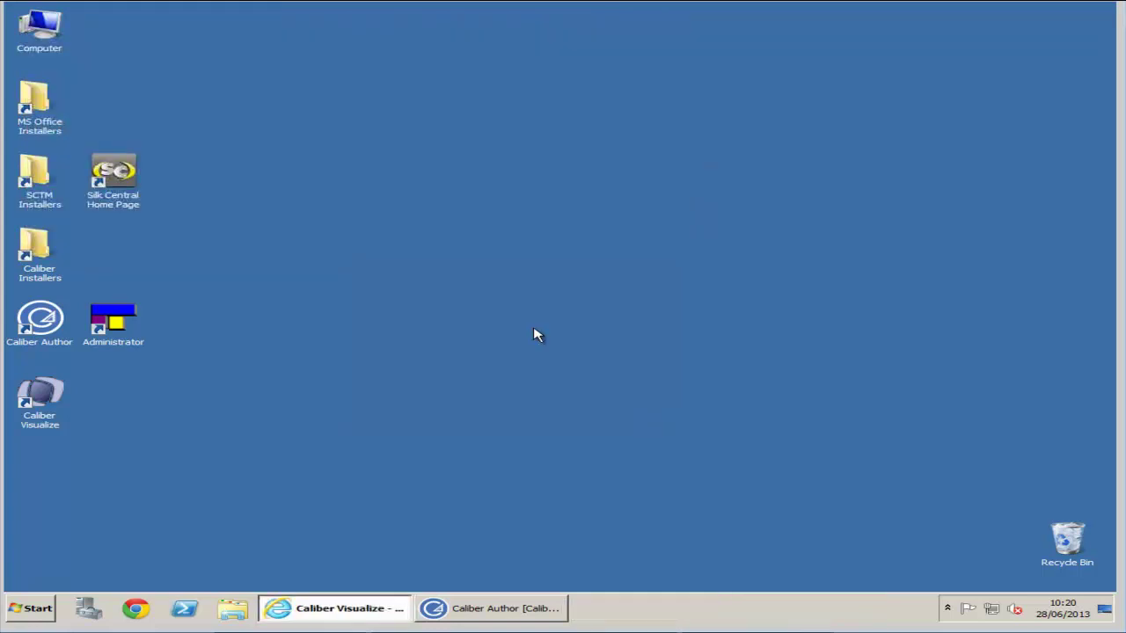
double_click(35, 28)
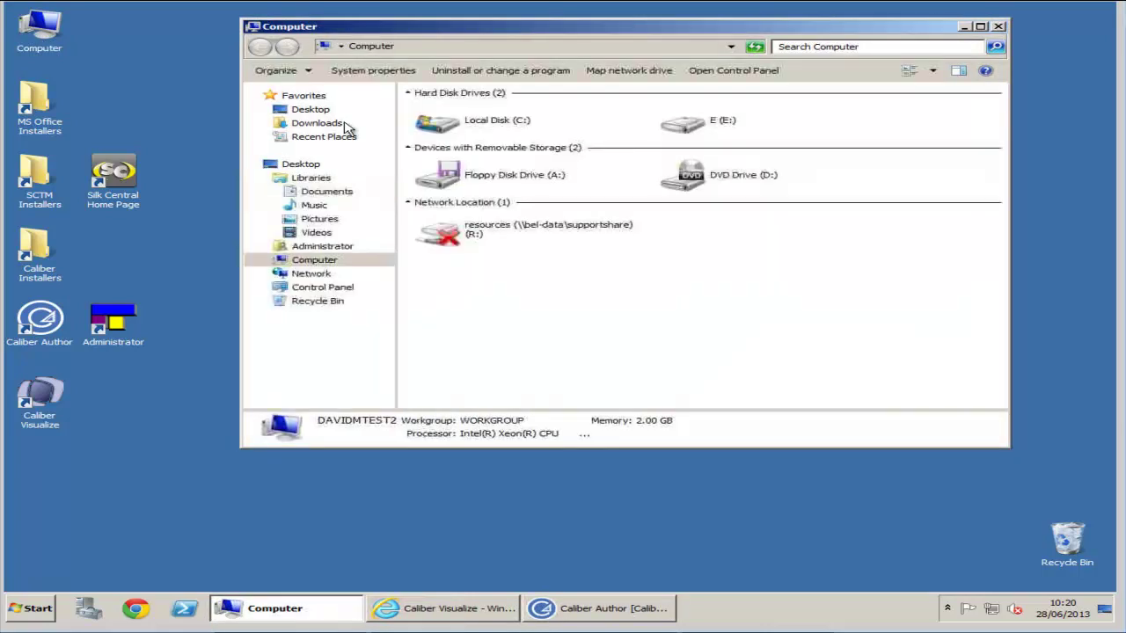
double_click(716, 130)
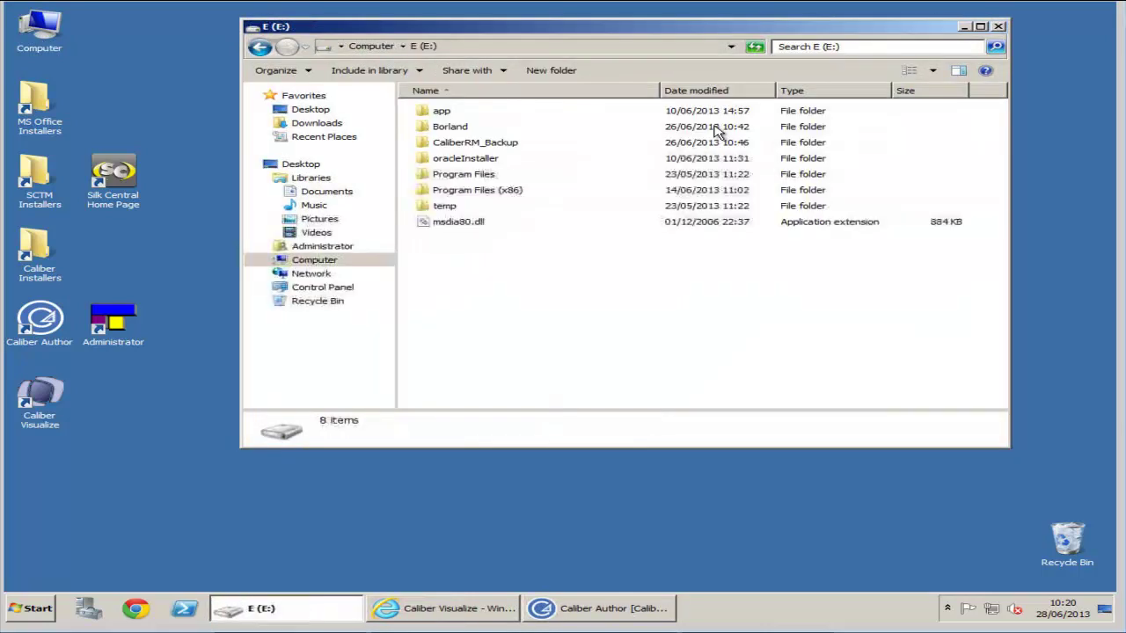
double_click(486, 197)
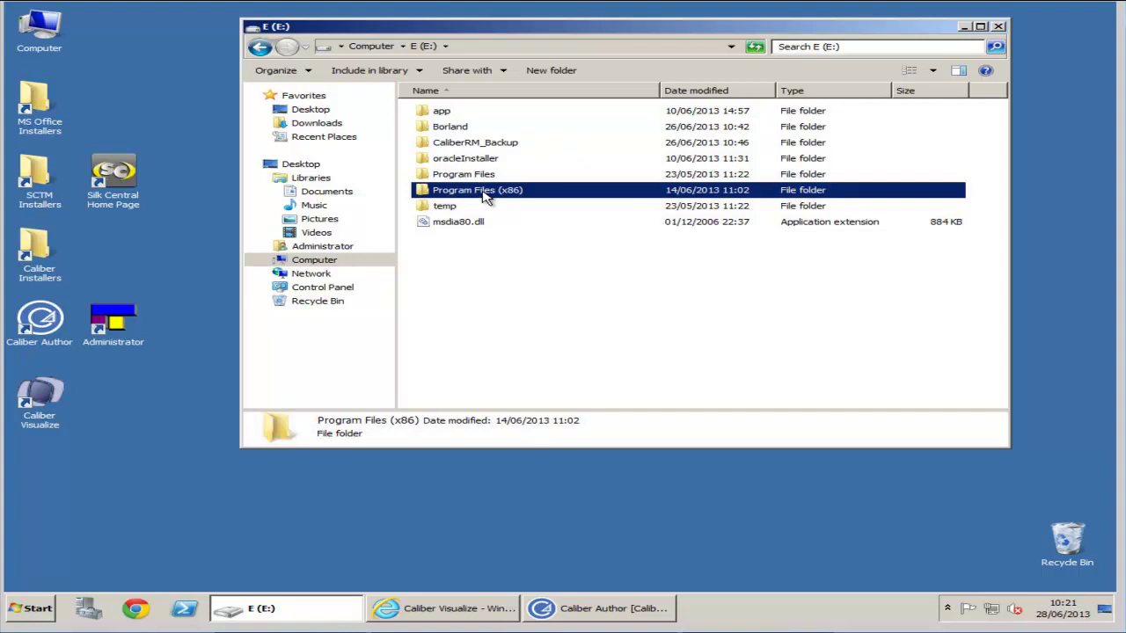
click(431, 117)
double_click(431, 117)
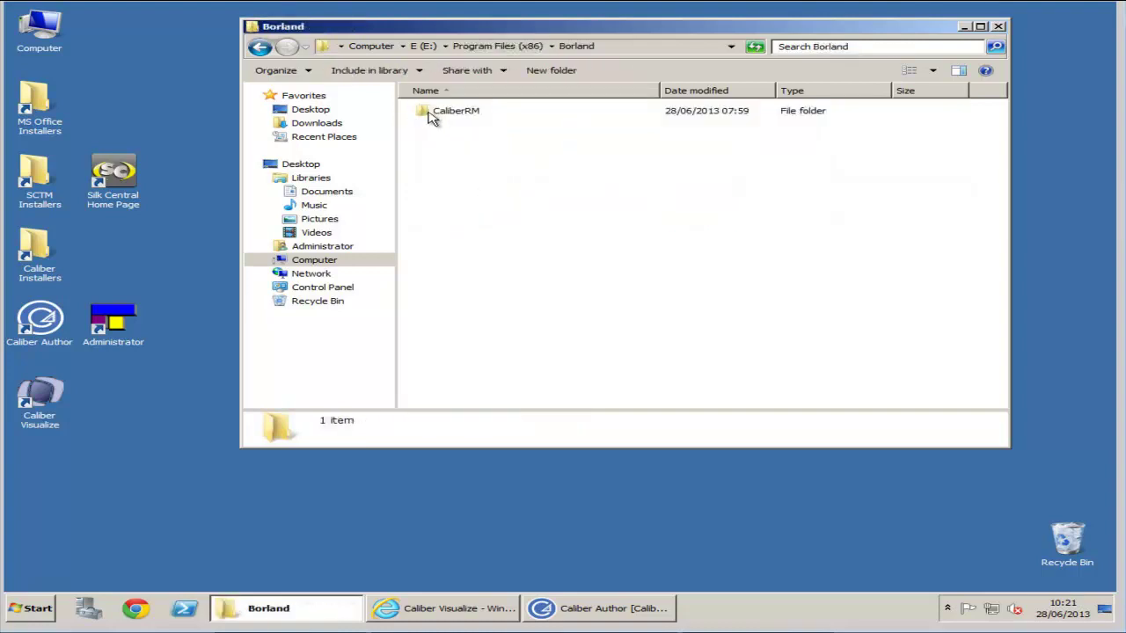
double_click(431, 118)
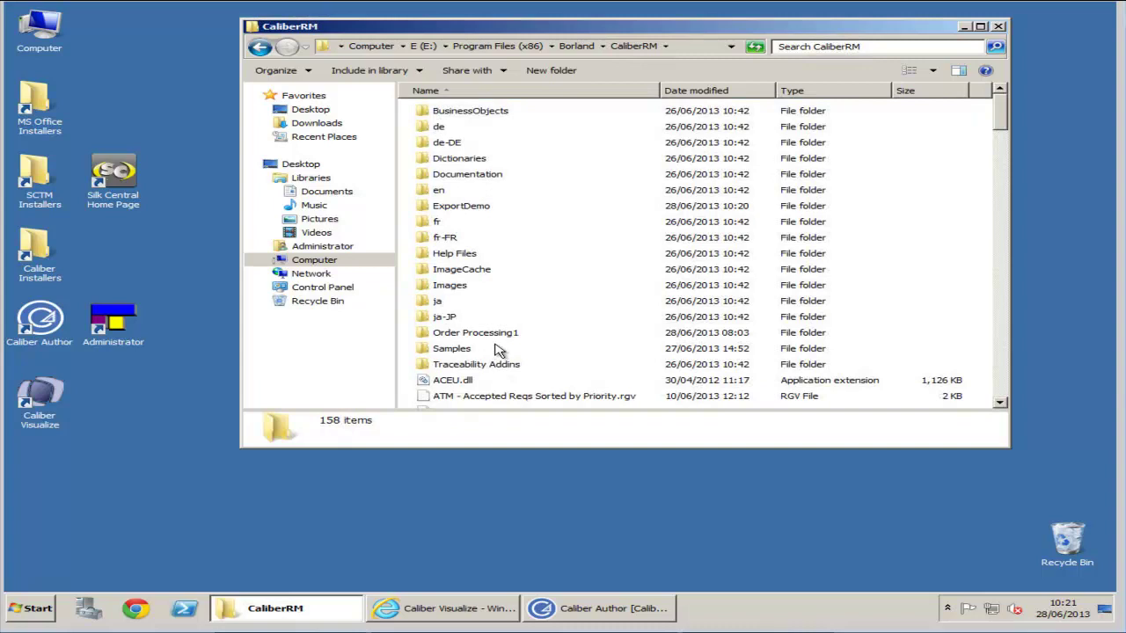
click(473, 211)
double_click(479, 213)
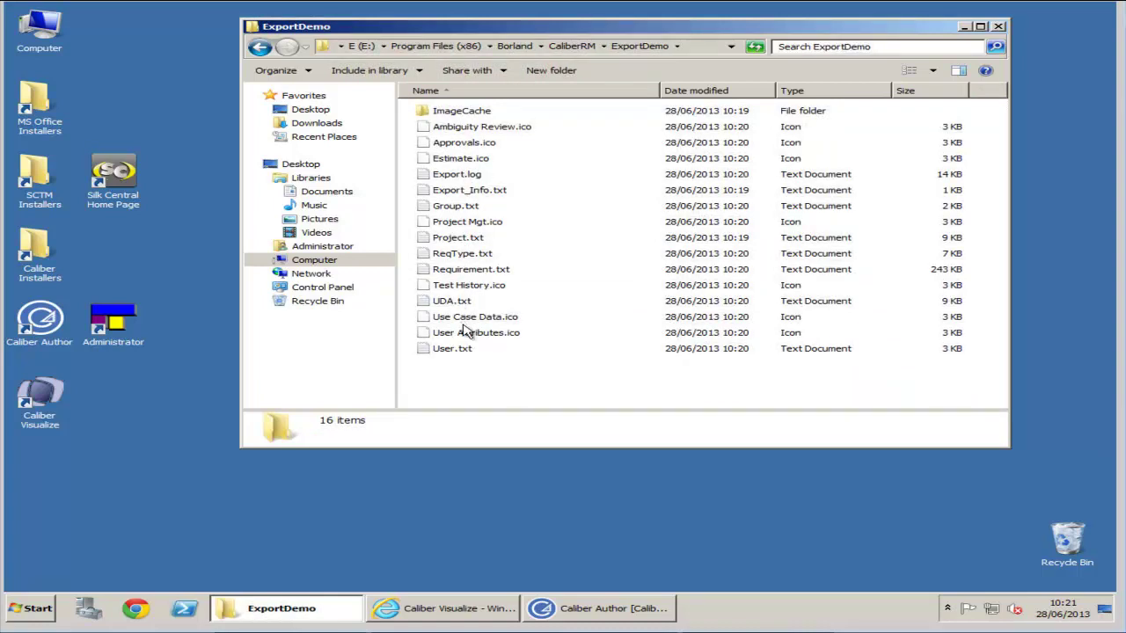
click(999, 28)
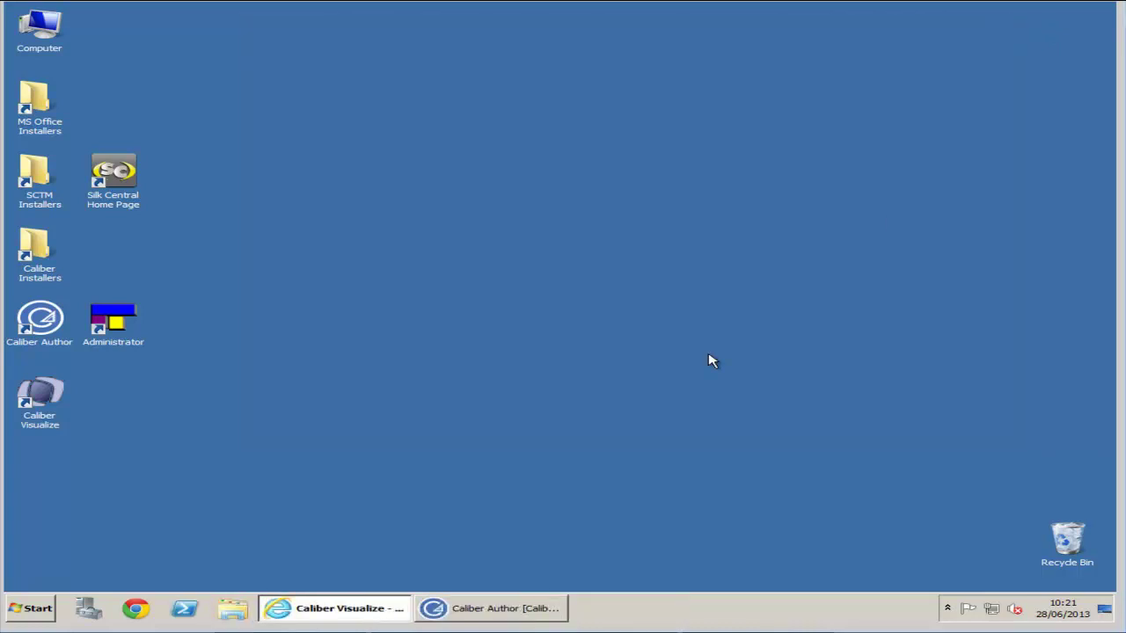
- Expand Start > All Programs > Borland Caliber > Administration to list its tools
click(42, 609)
click(95, 555)
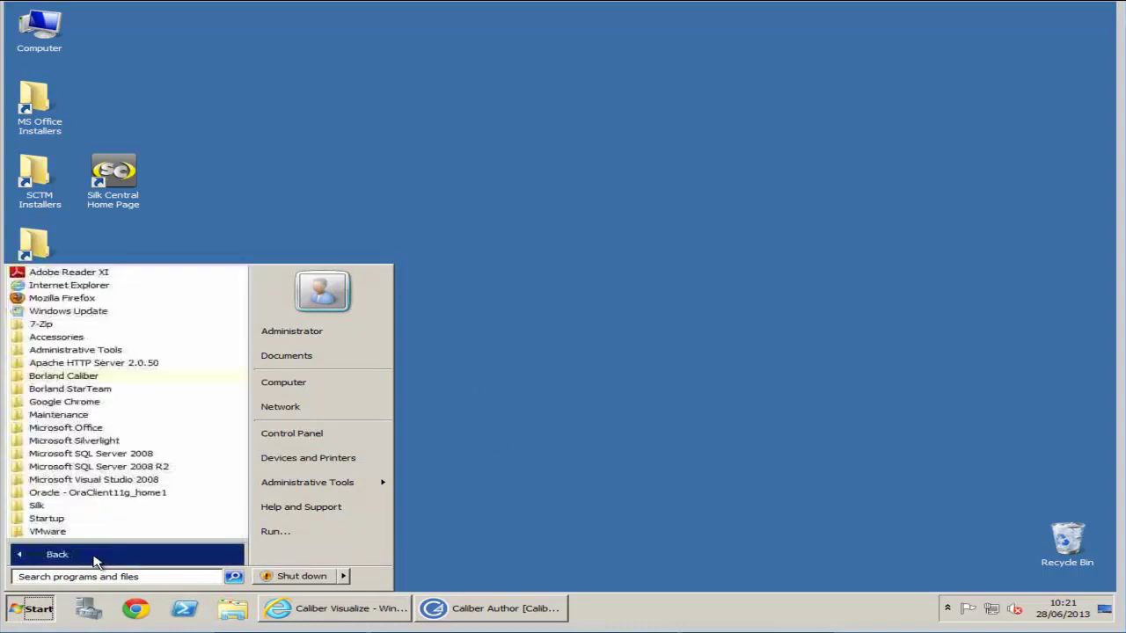
click(77, 380)
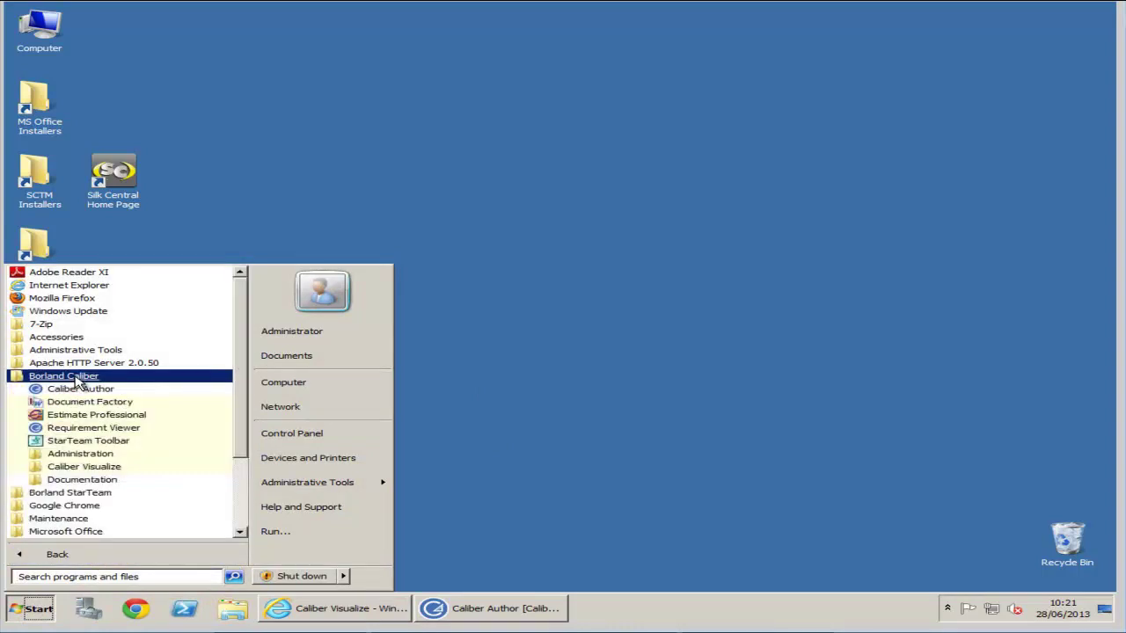
click(81, 454)
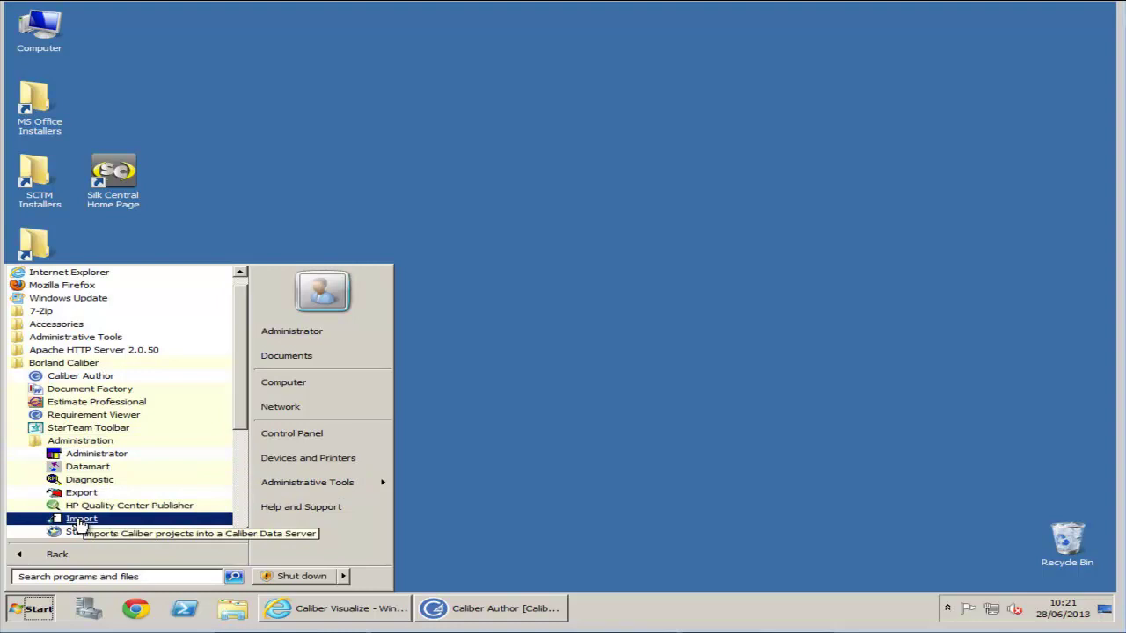
- Launch Caliber Import and pick E:\Program Files (x86)\Borland\CaliberRM\ExportDemo as the source folder
click(80, 520)
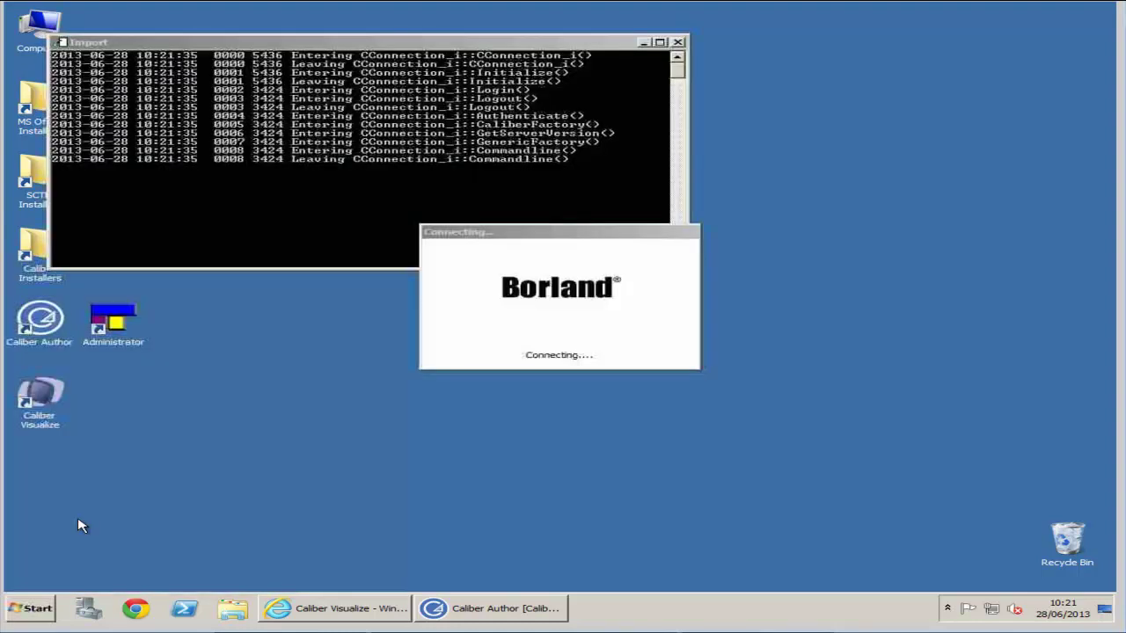
click(442, 318)
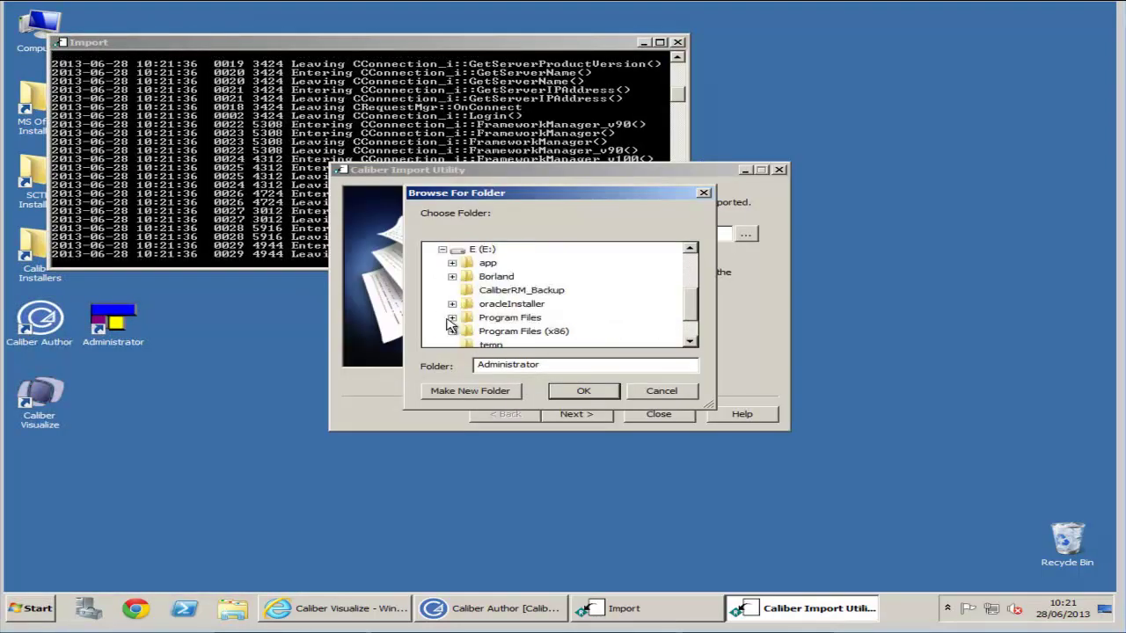
click(453, 332)
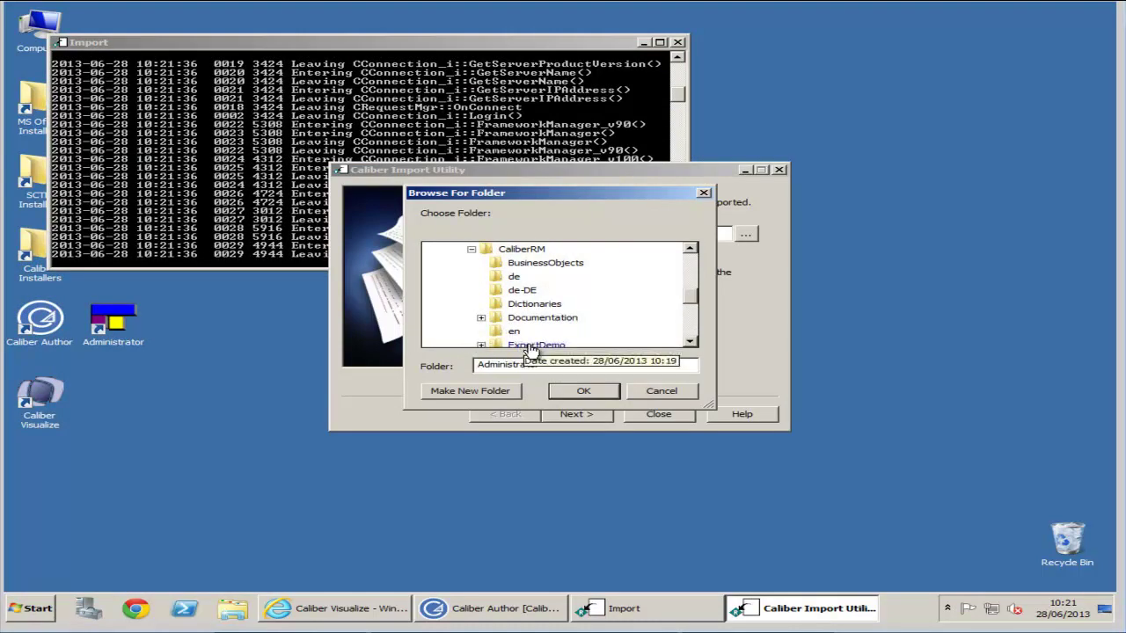
click(691, 345)
click(691, 345)
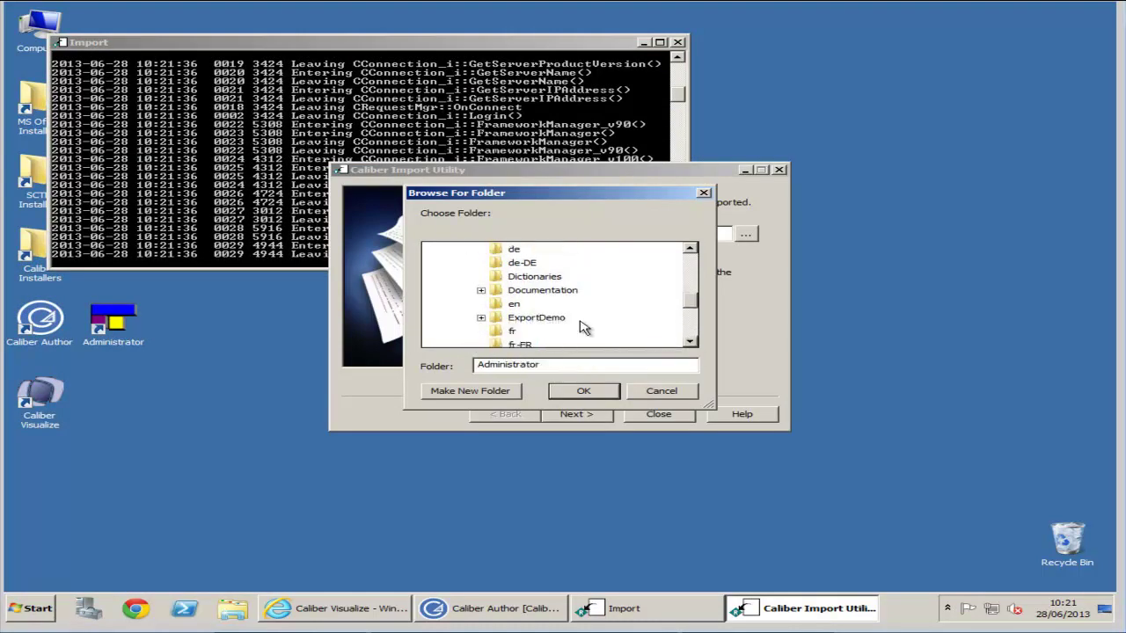
click(532, 320)
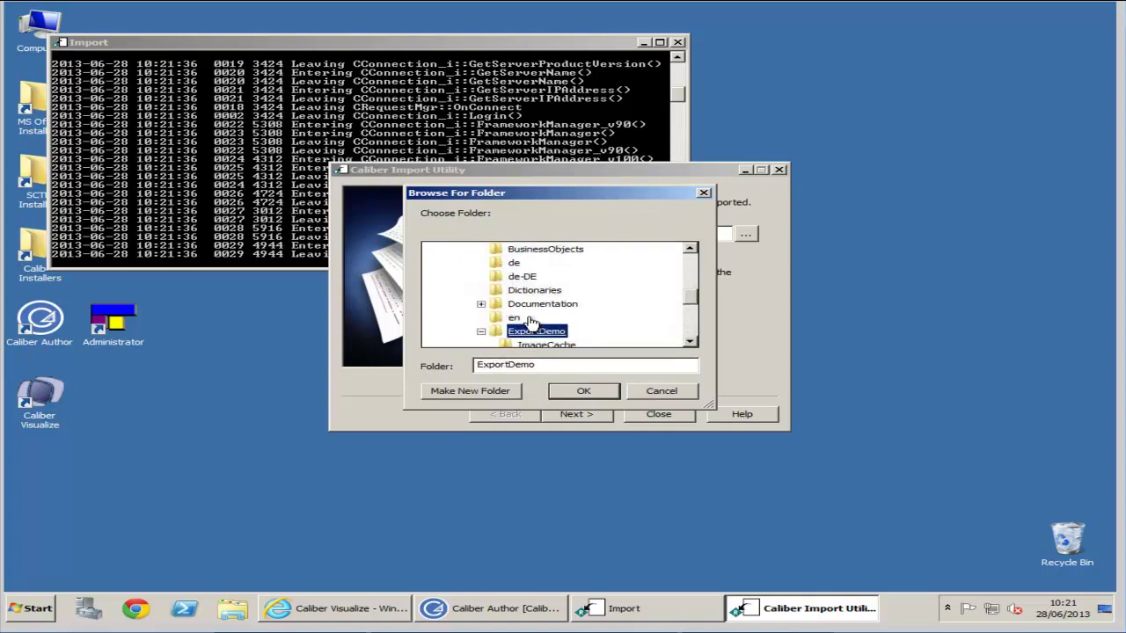
click(587, 396)
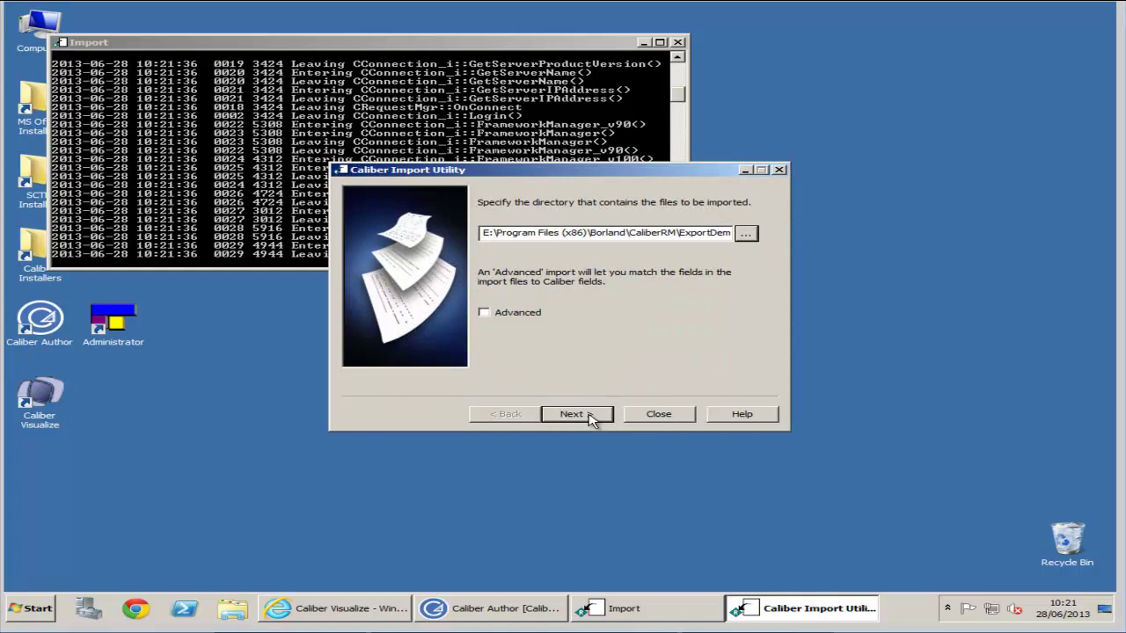
- Choose Import to a new project and name it Import Demo1
click(588, 416)
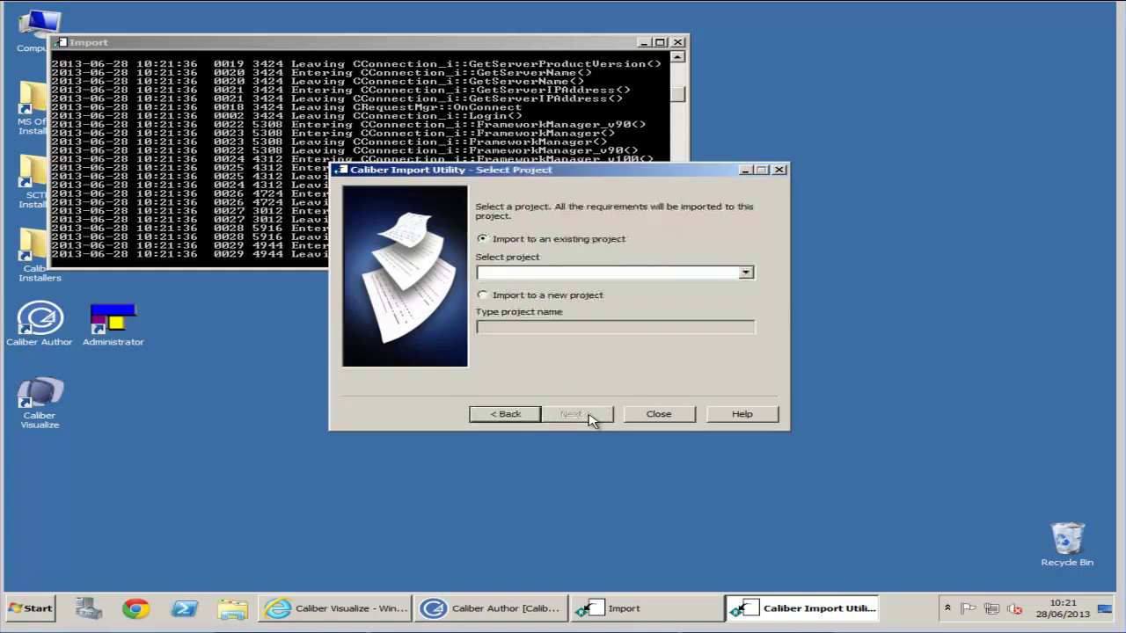
click(532, 300)
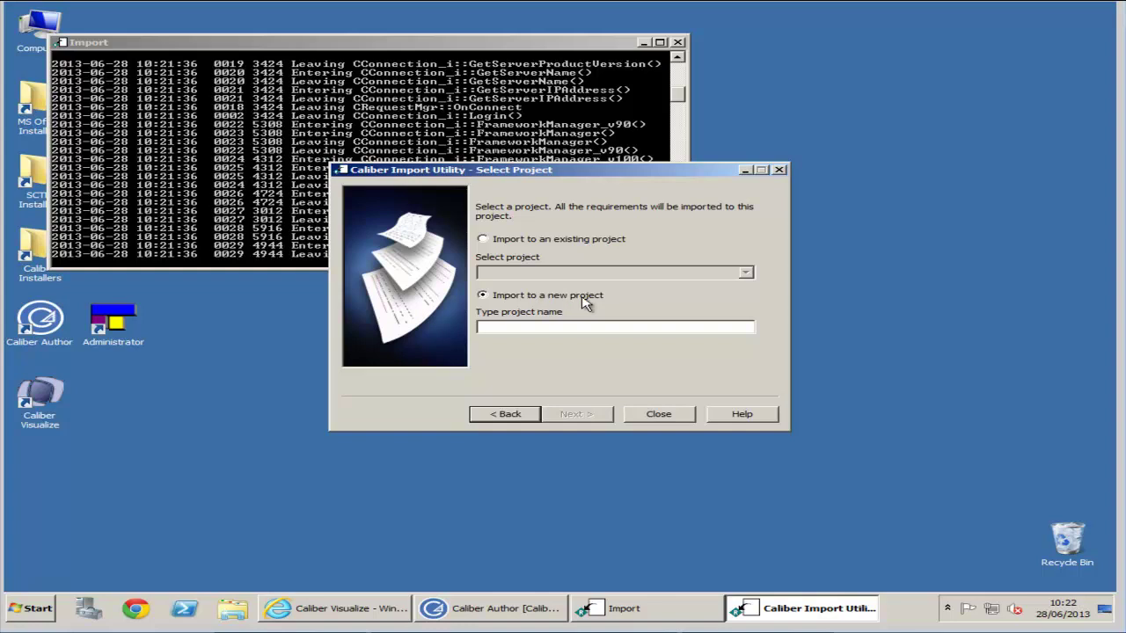
click(555, 327)
text(Import Demo 1)
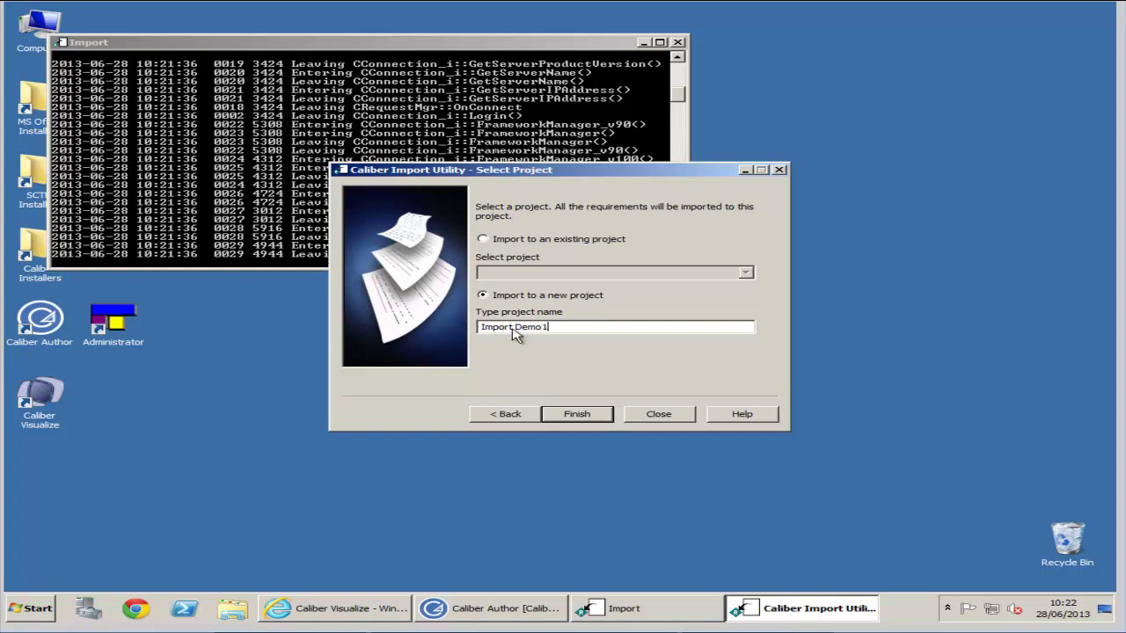
- Finish the wizard to import the exported requirements into the new project, through to 100%
click(595, 416)
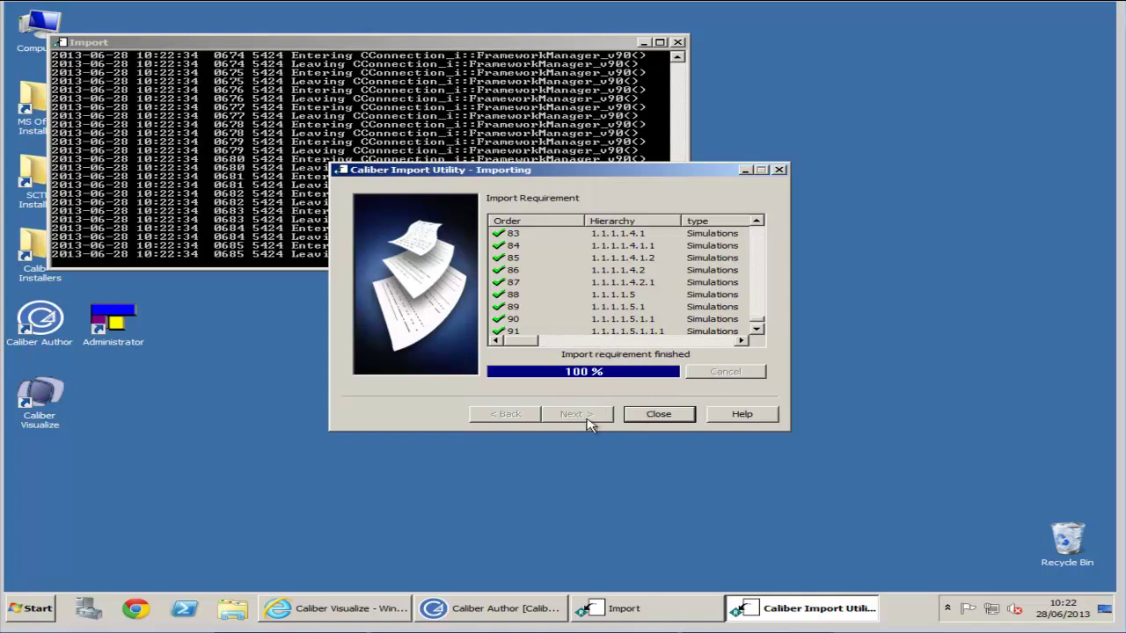
- Close the Import Utility and try opening Import Demo1 in Caliber Author; it is refused pending Visualize processing
click(655, 417)
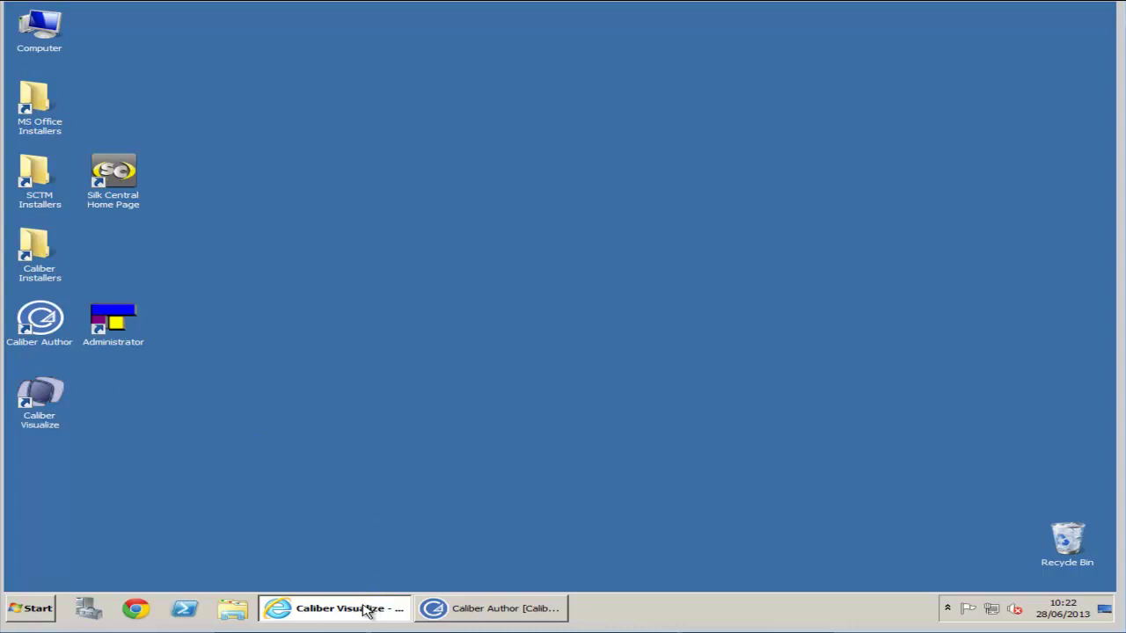
click(486, 611)
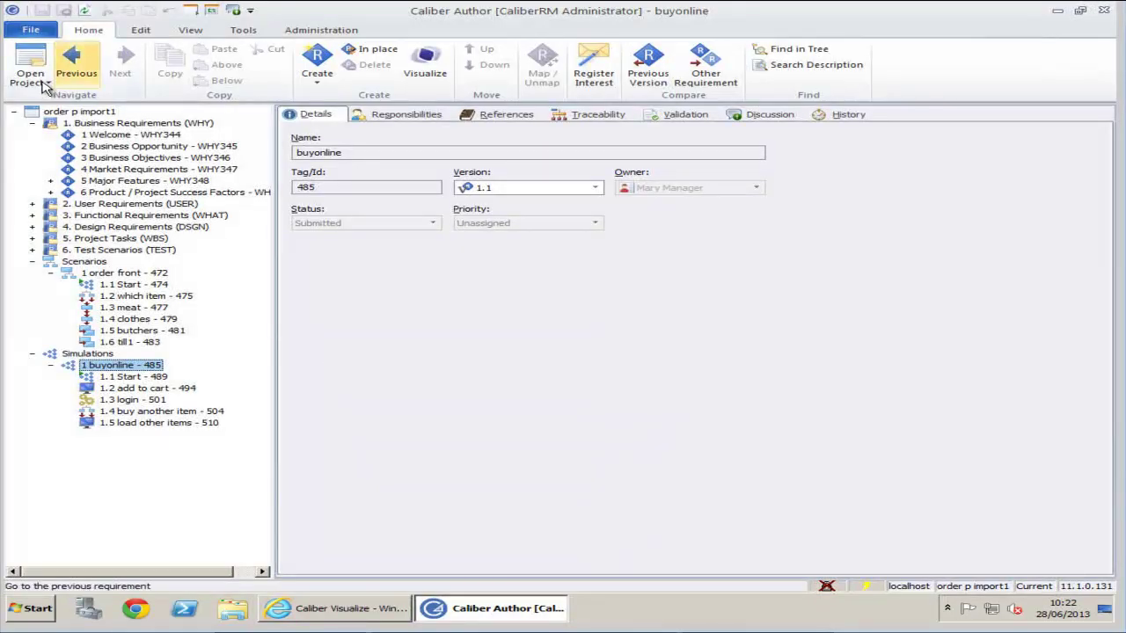
click(42, 83)
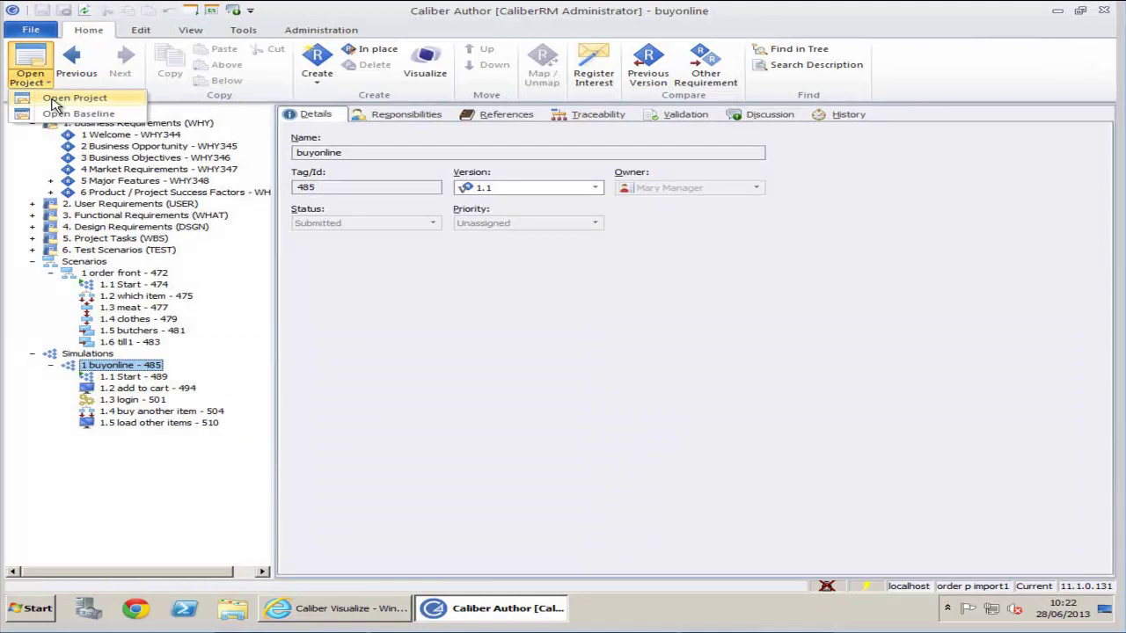
click(62, 98)
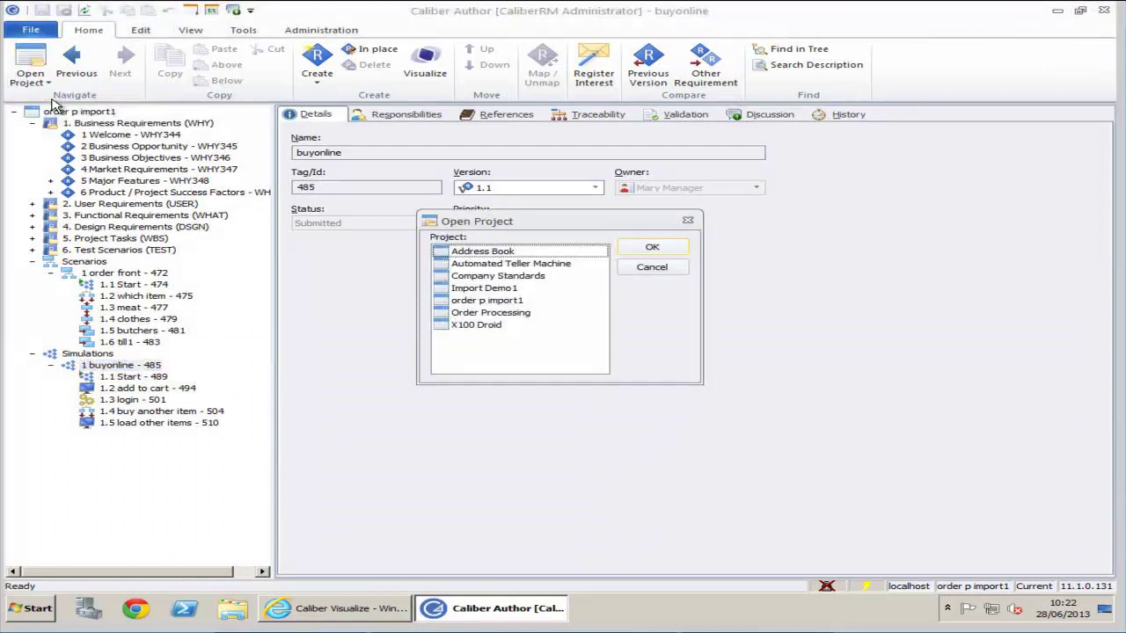
click(483, 293)
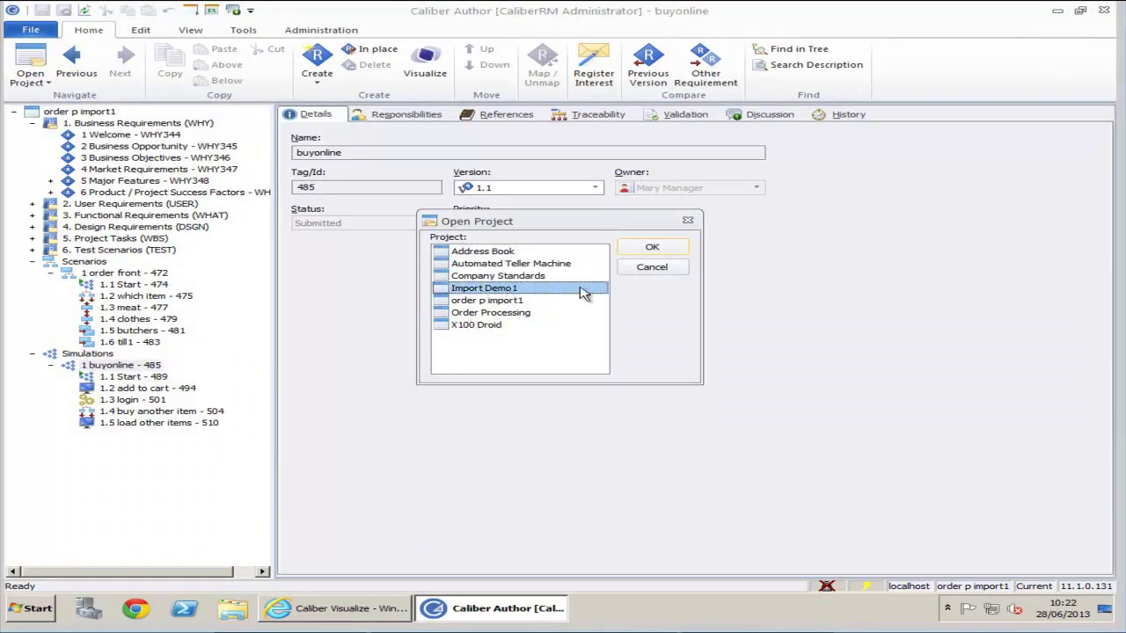
click(653, 252)
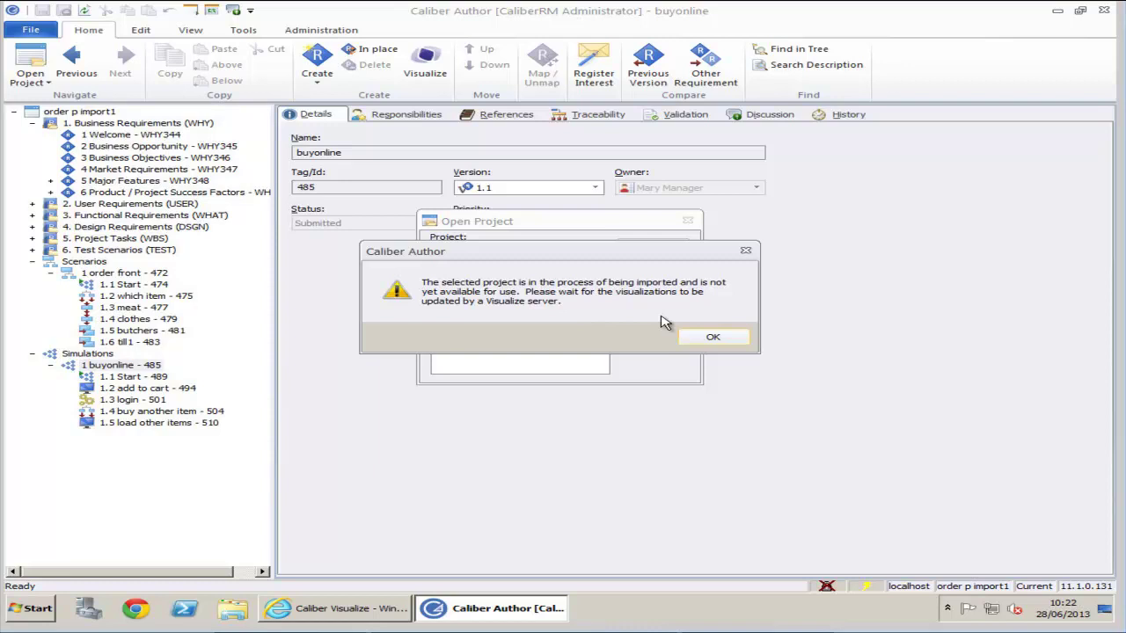
click(711, 337)
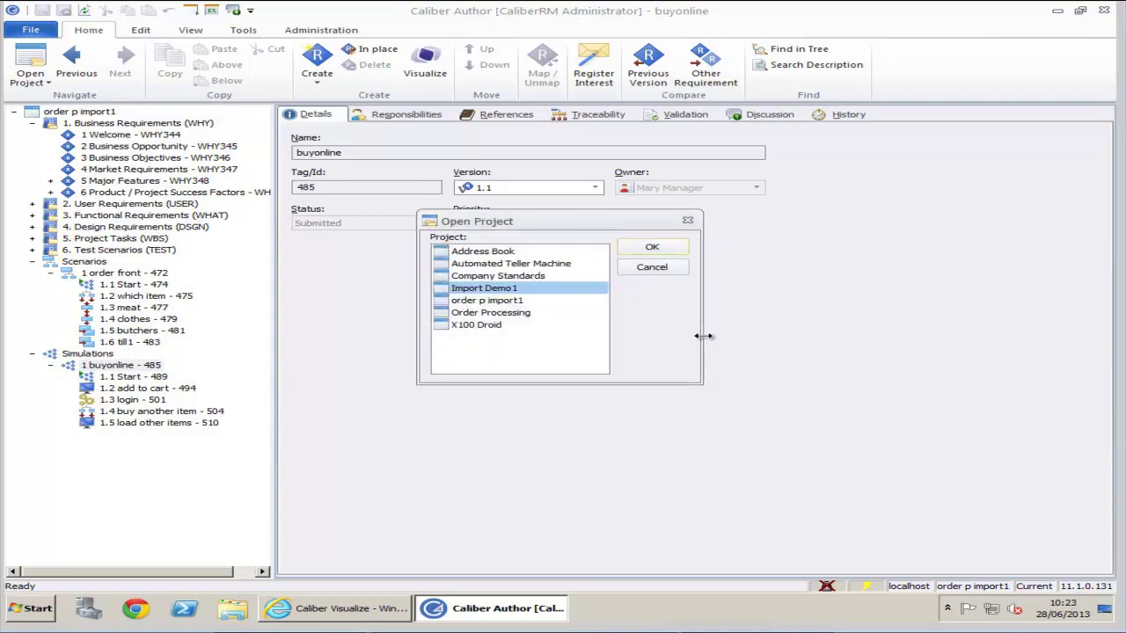
click(658, 268)
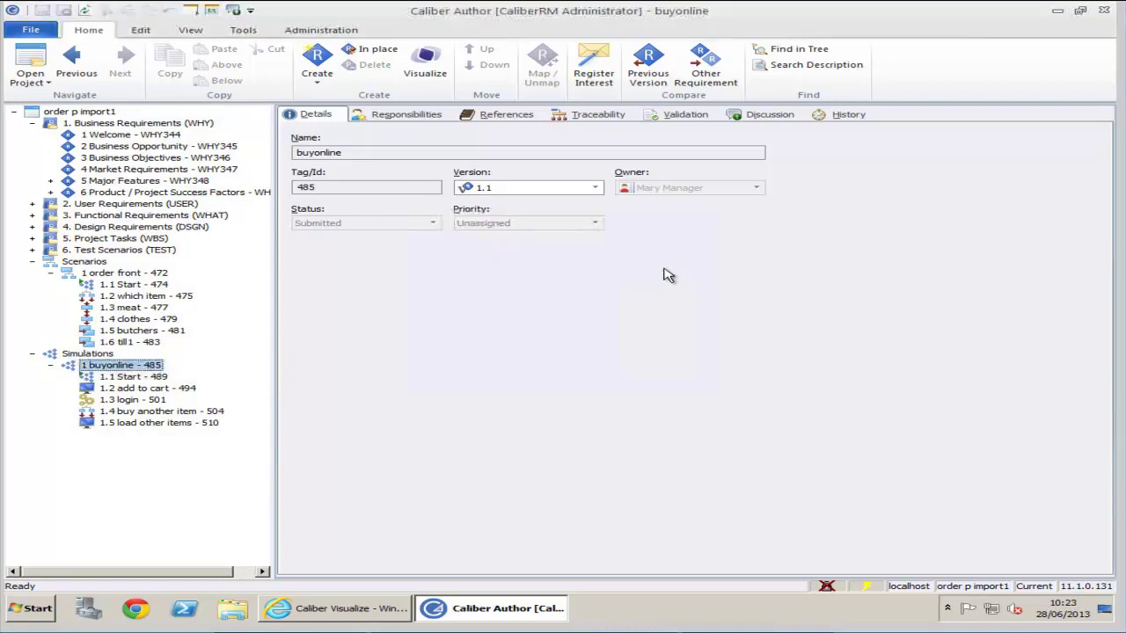
- Minimise Caliber Author and open the Windows Services list with services.msc
click(1062, 16)
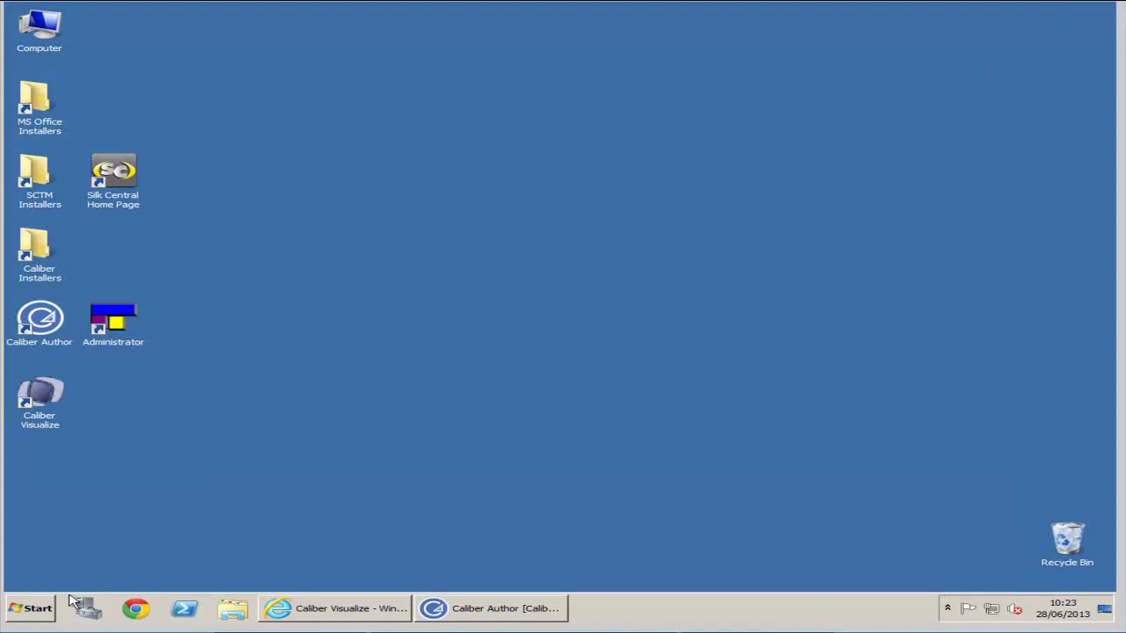
click(39, 608)
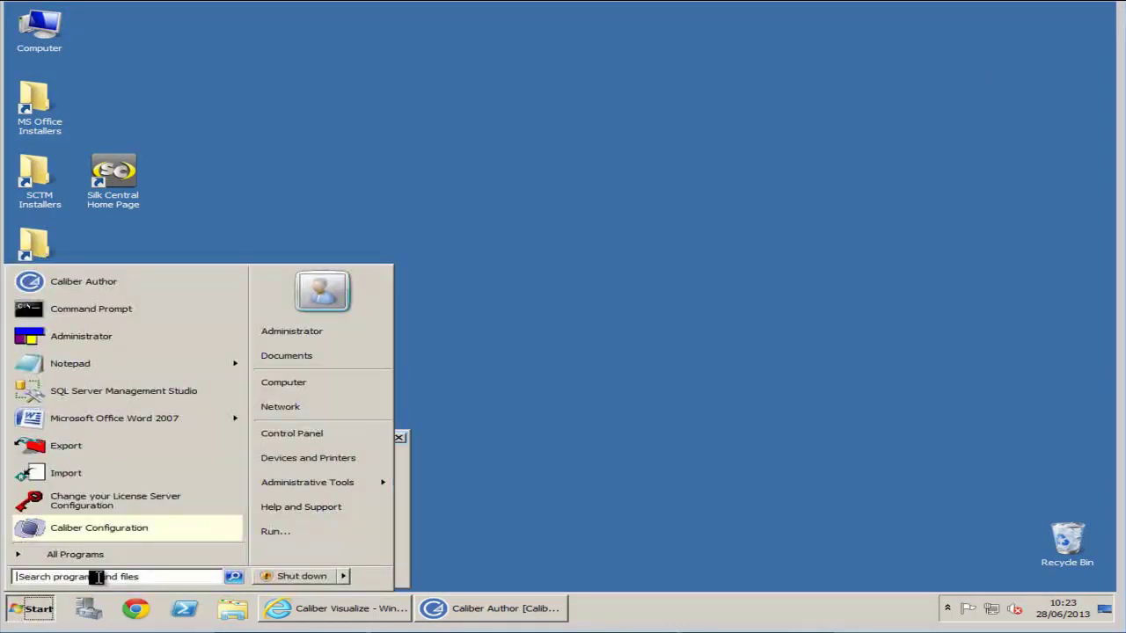
key(super+r)
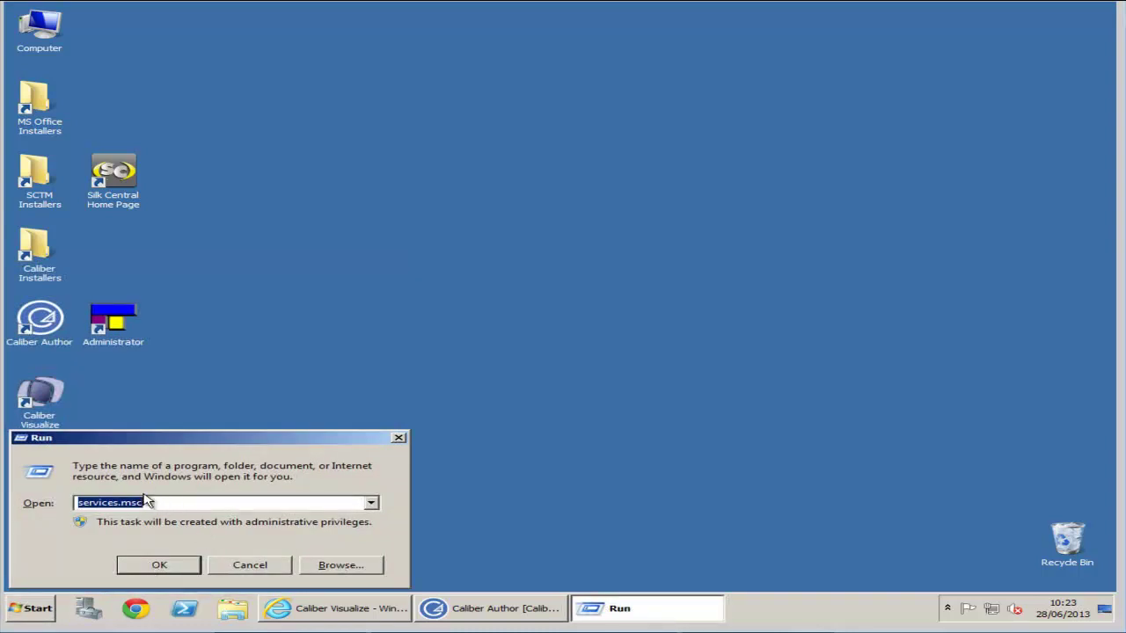
click(146, 502)
click(172, 571)
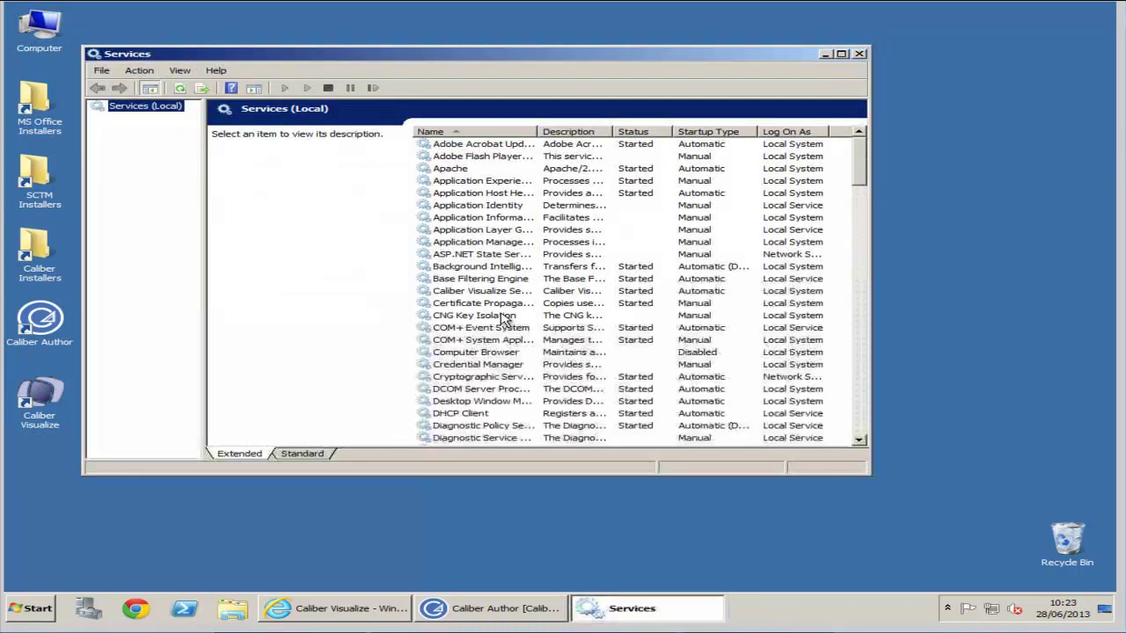
- Restart the Caliber Visualize Server service
click(475, 291)
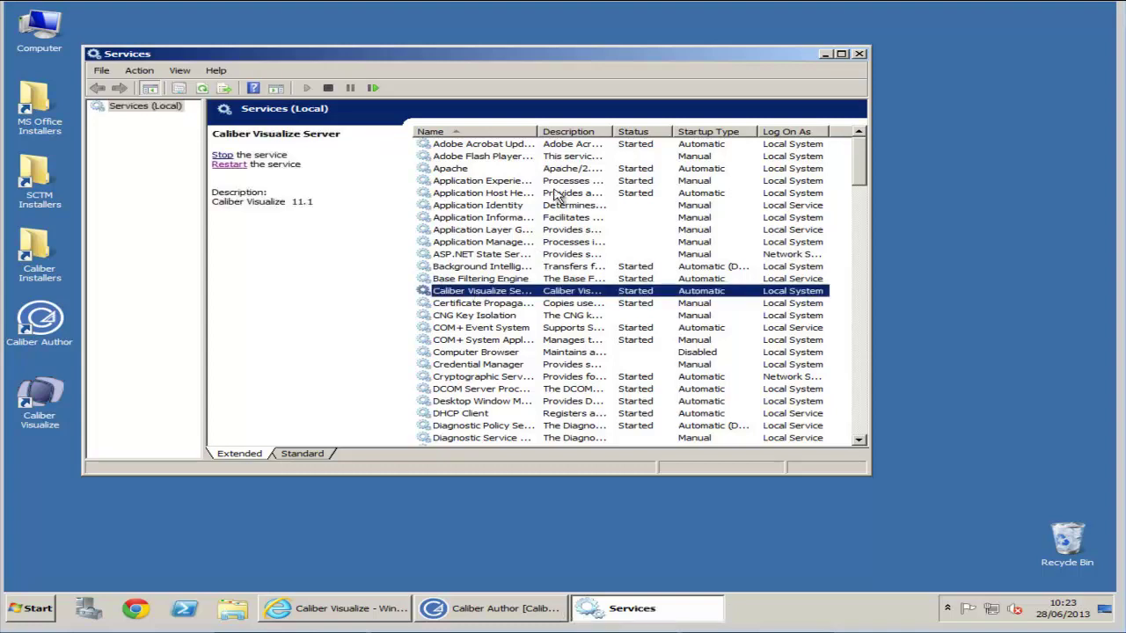
drag(538, 132, 573, 132)
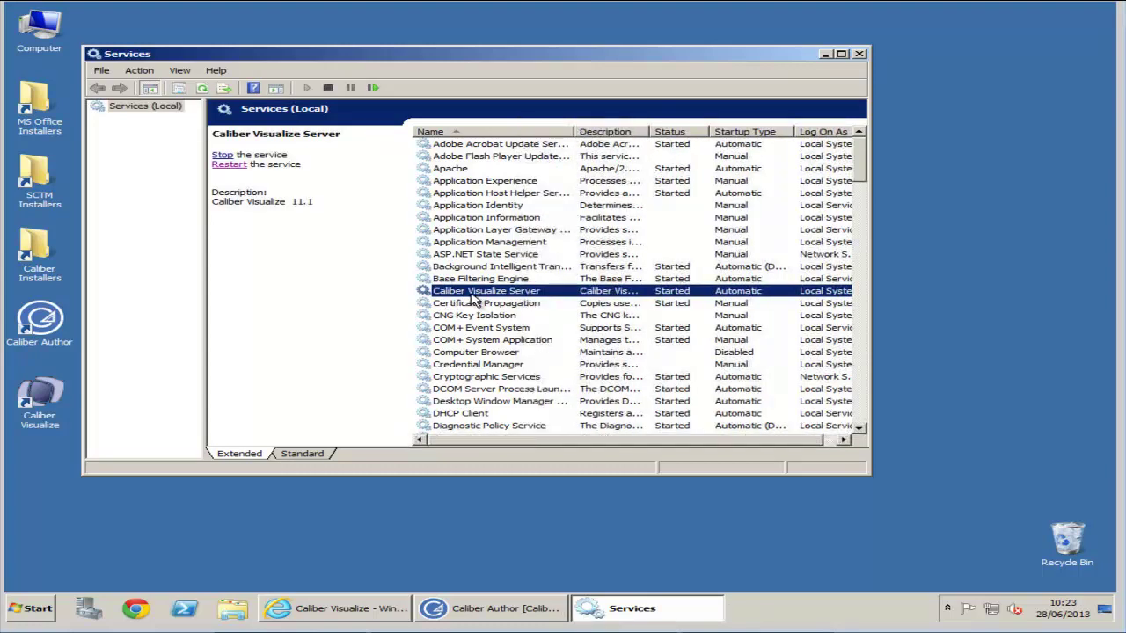
click(230, 166)
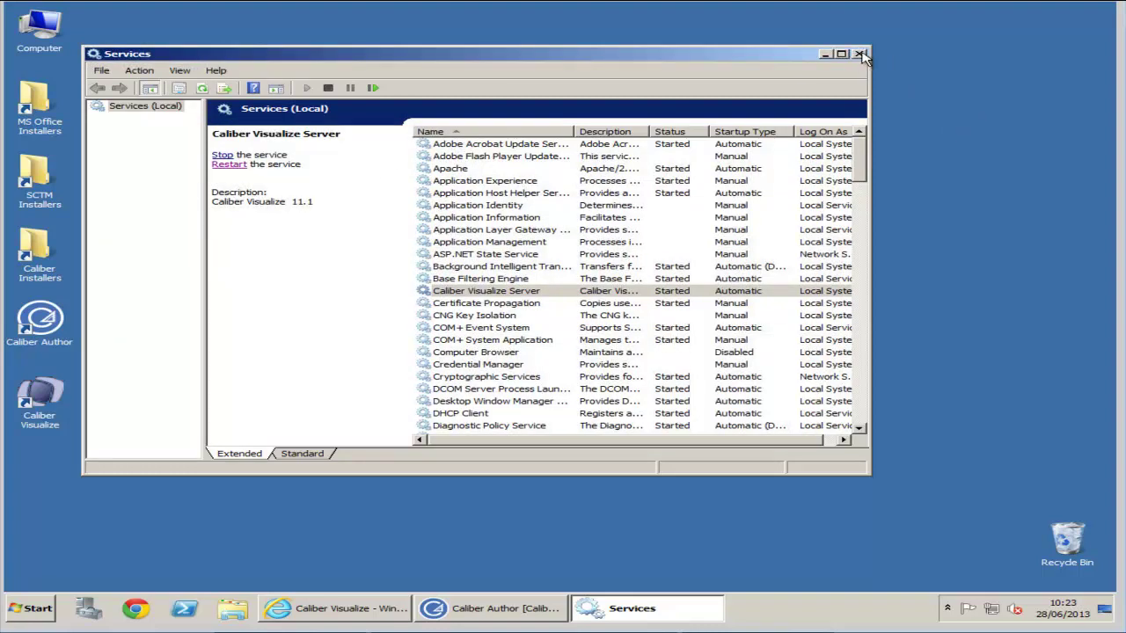
- Close Services, reload the Caliber Visualize sign-in page and log in with the username and password
click(861, 55)
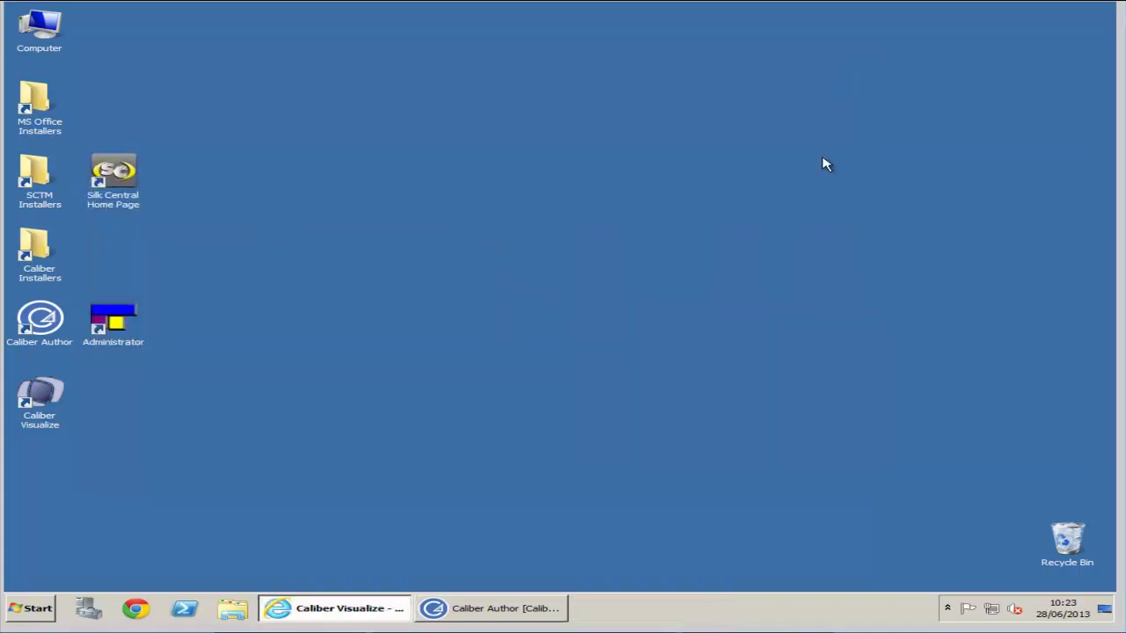
click(373, 611)
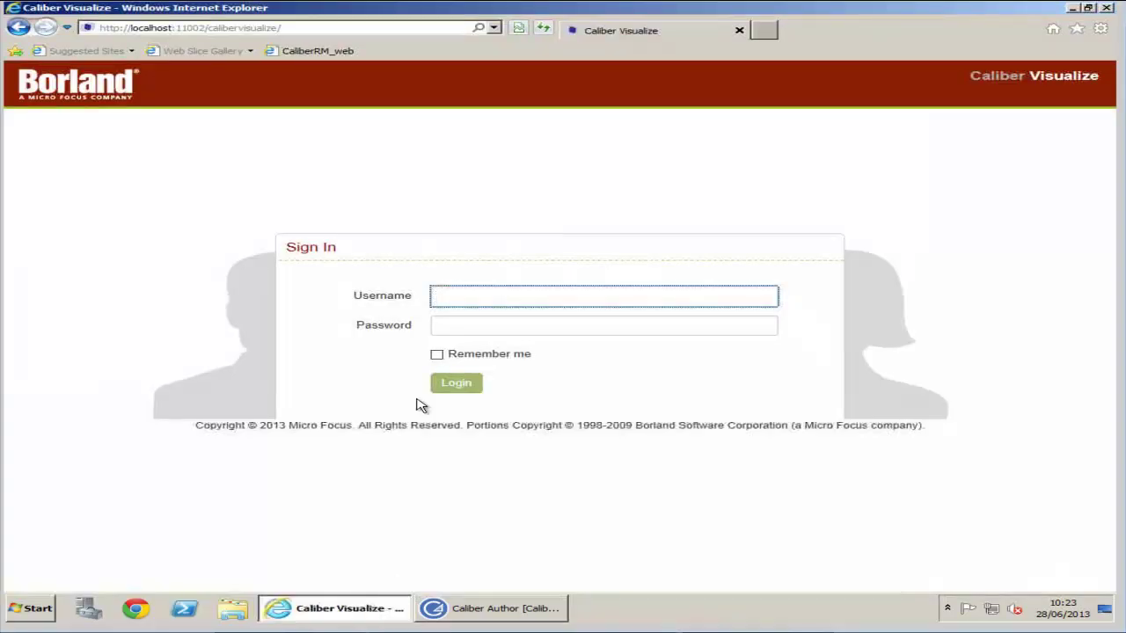
click(544, 30)
text(anager)
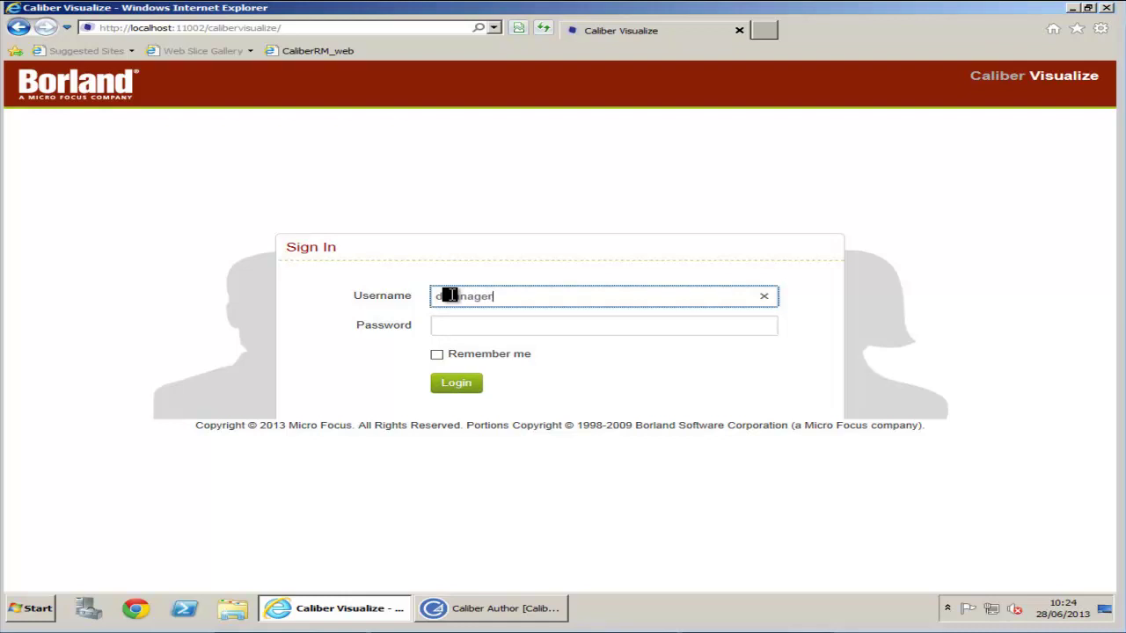
key(Tab)
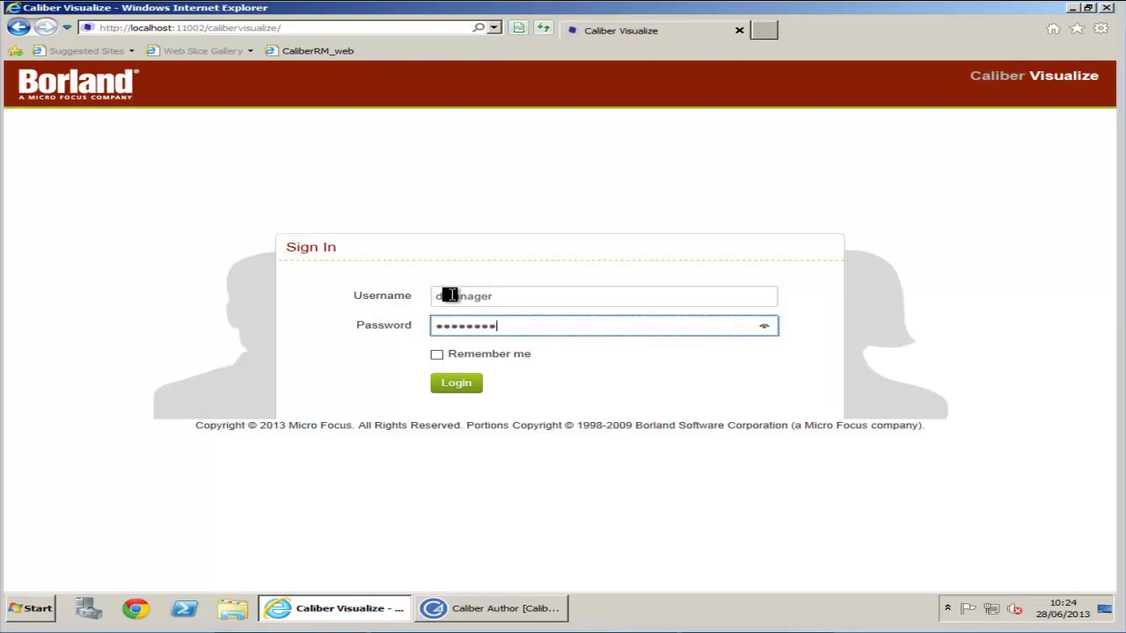
key(Return)
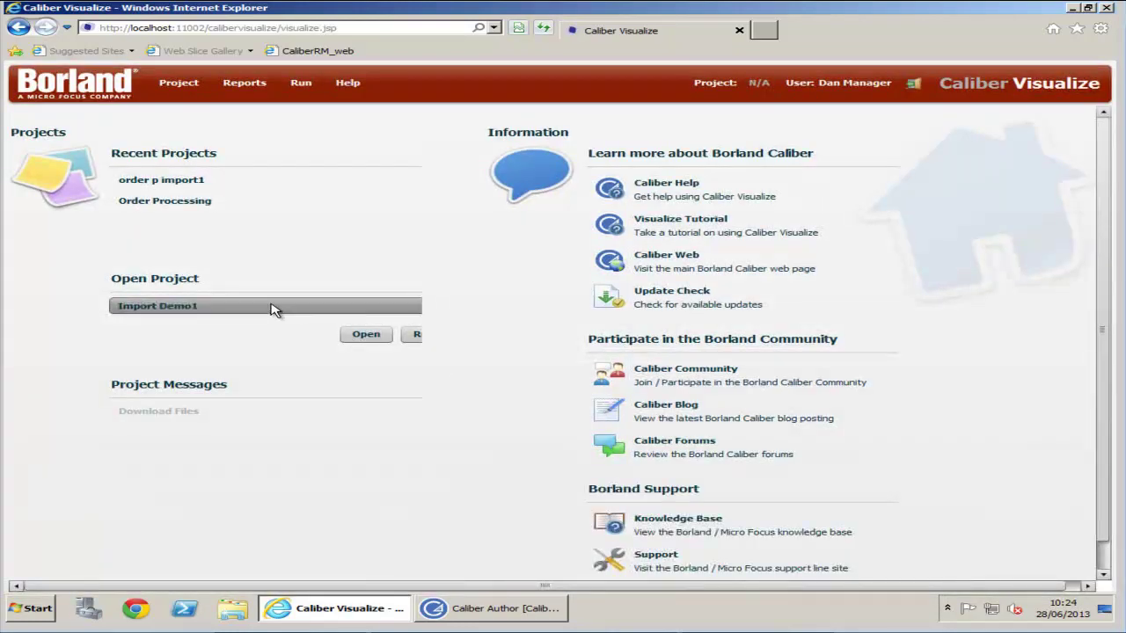
- Open the Import Demo1 project from the Visualize project chooser
click(271, 308)
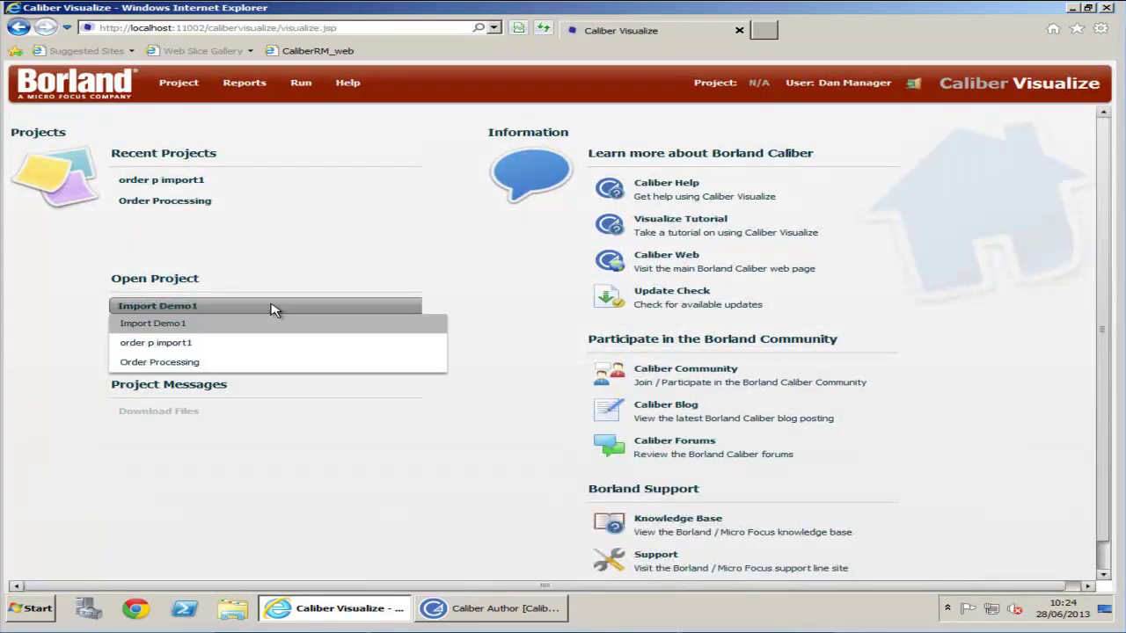
click(164, 327)
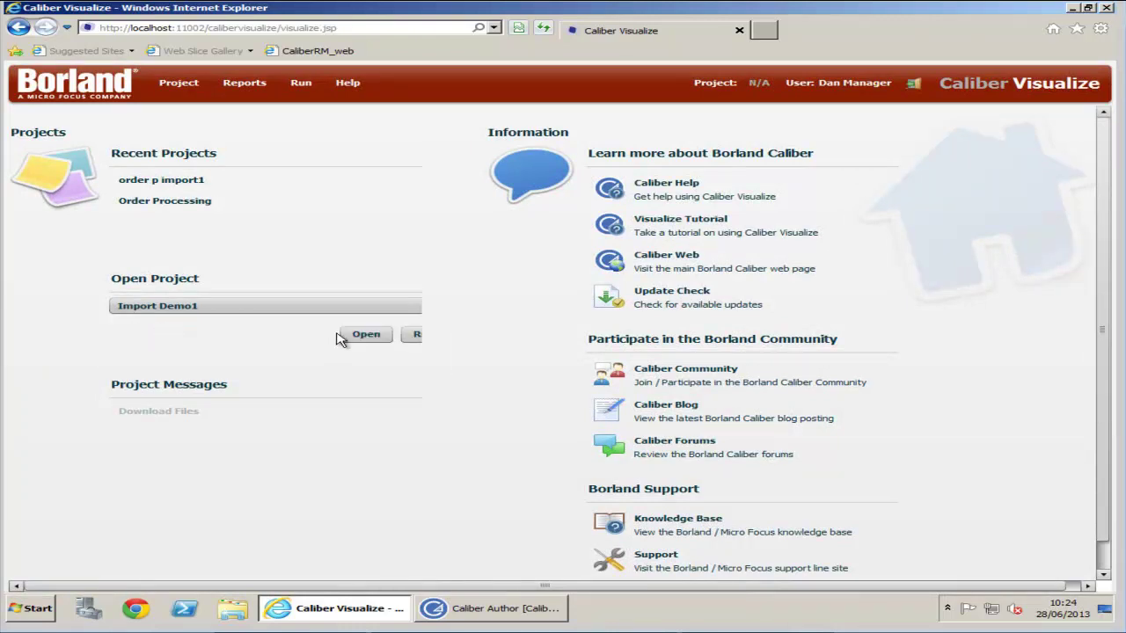
click(367, 338)
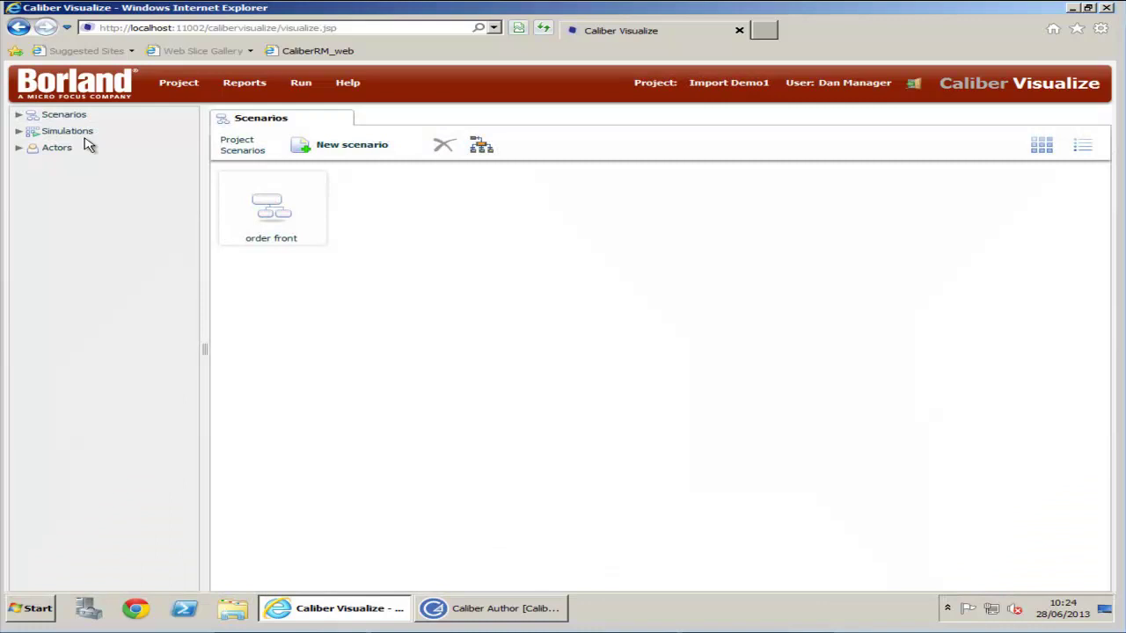
- Expand Simulations and Scenarios and display the buyonline simulation's flow diagram
click(18, 131)
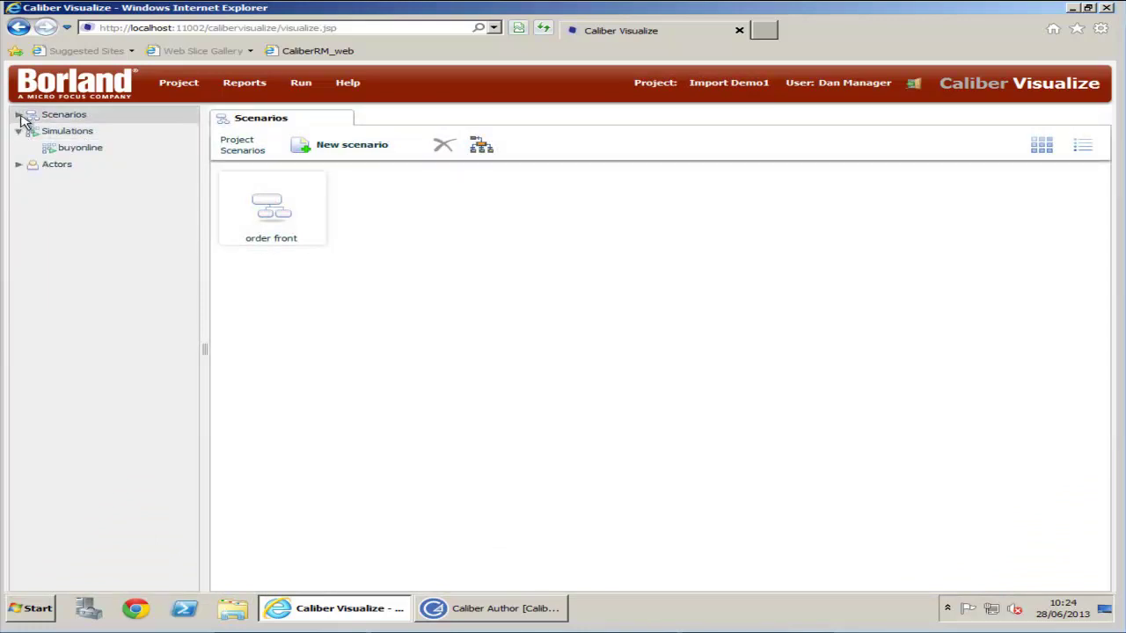
click(19, 115)
click(66, 164)
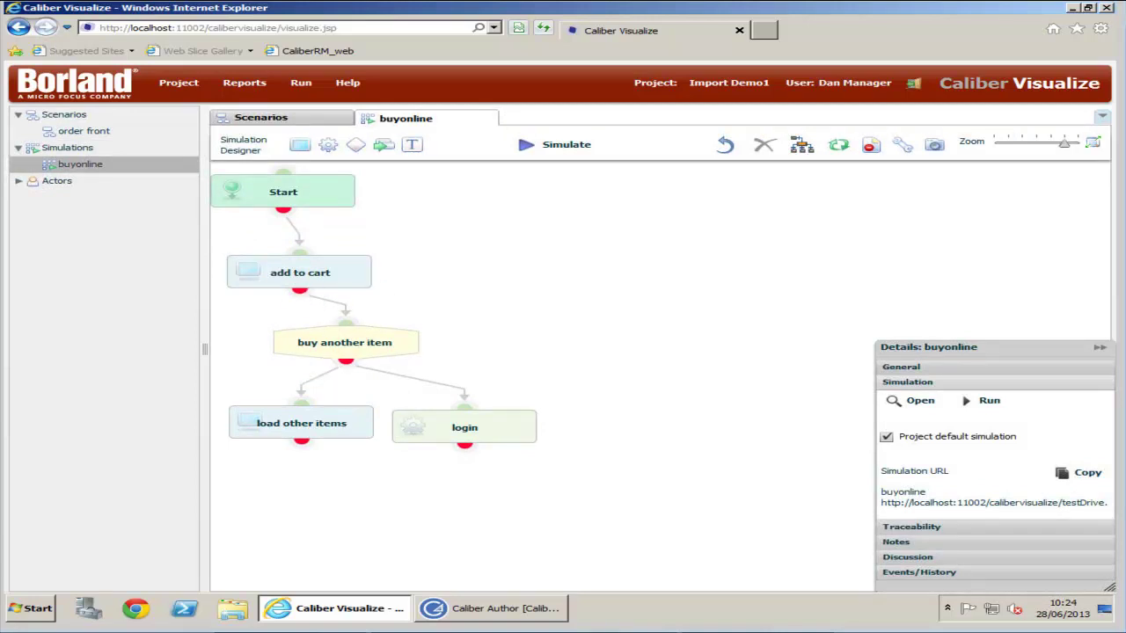
click(1073, 9)
- Open the Import Demo1 project in Caliber Author
click(540, 613)
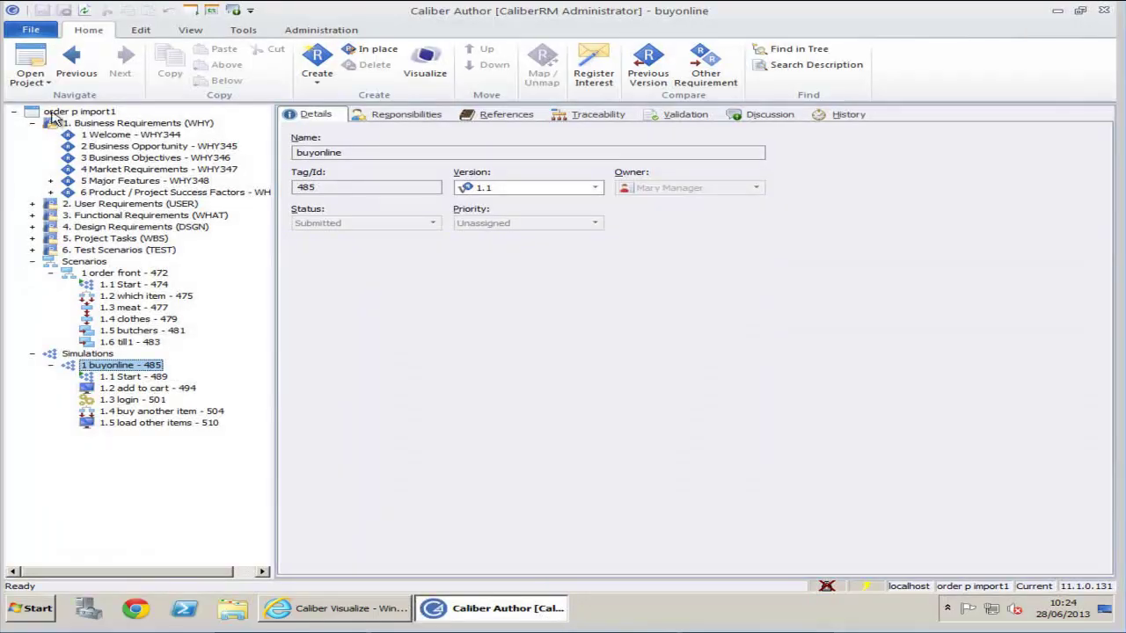
click(34, 79)
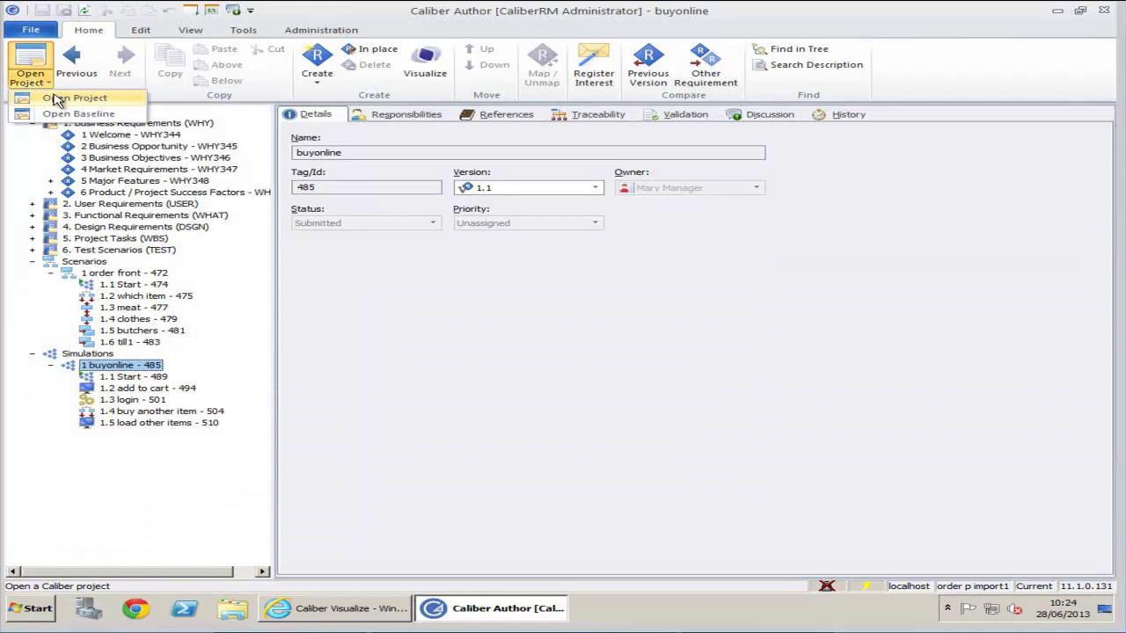
click(56, 99)
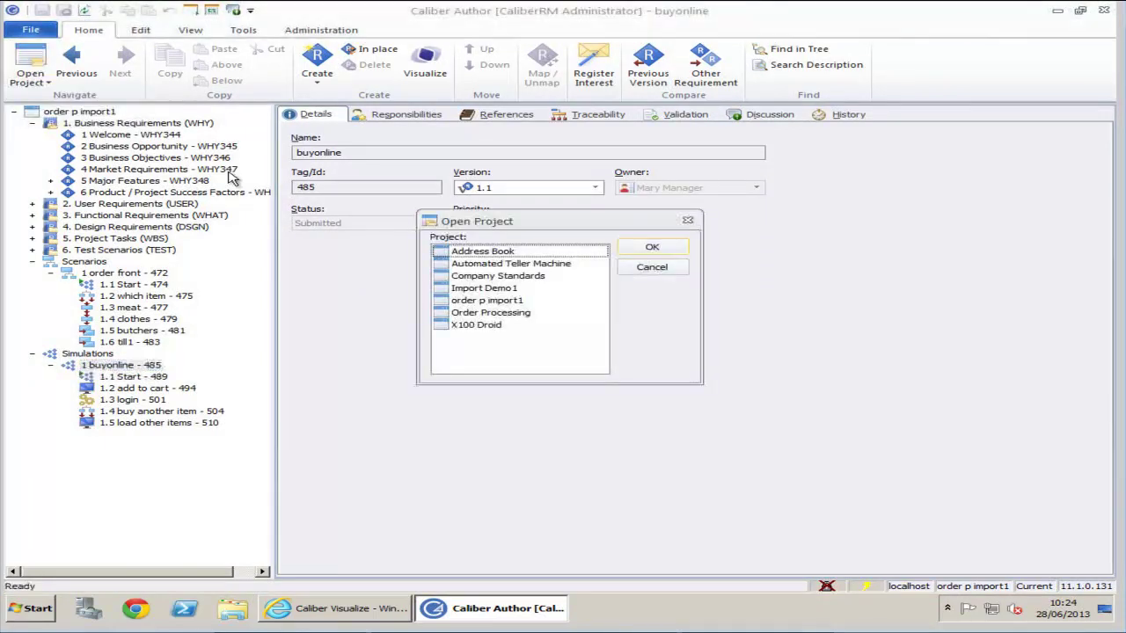
click(466, 290)
click(655, 247)
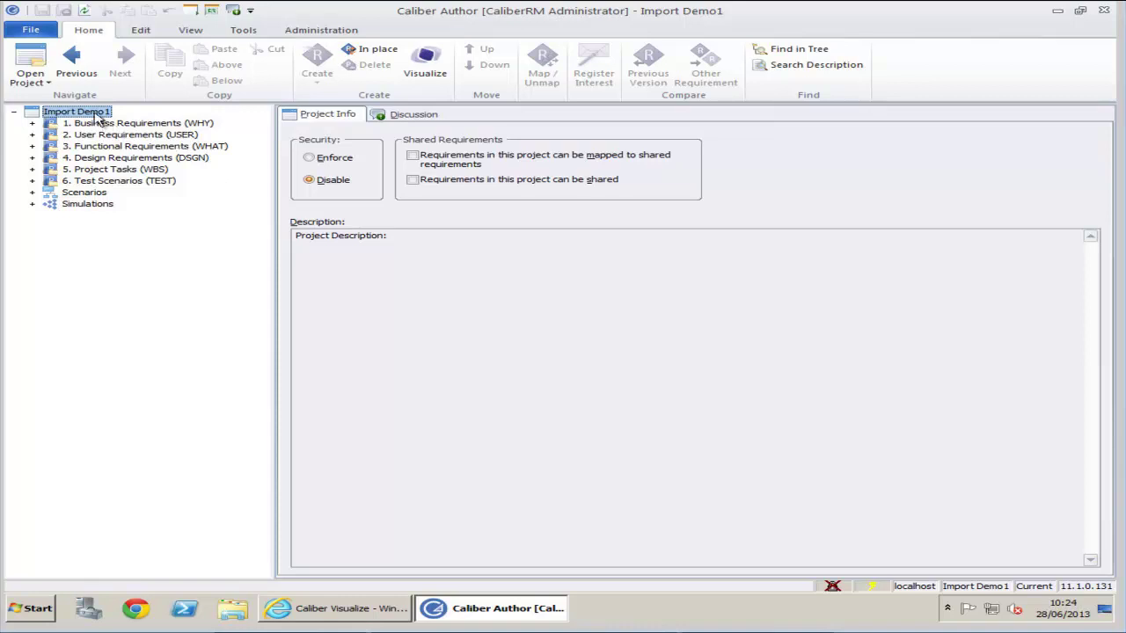
- Browse the Business Requirements: Welcome, Business Opportunity, Business Objectives and Market Requirements
click(32, 123)
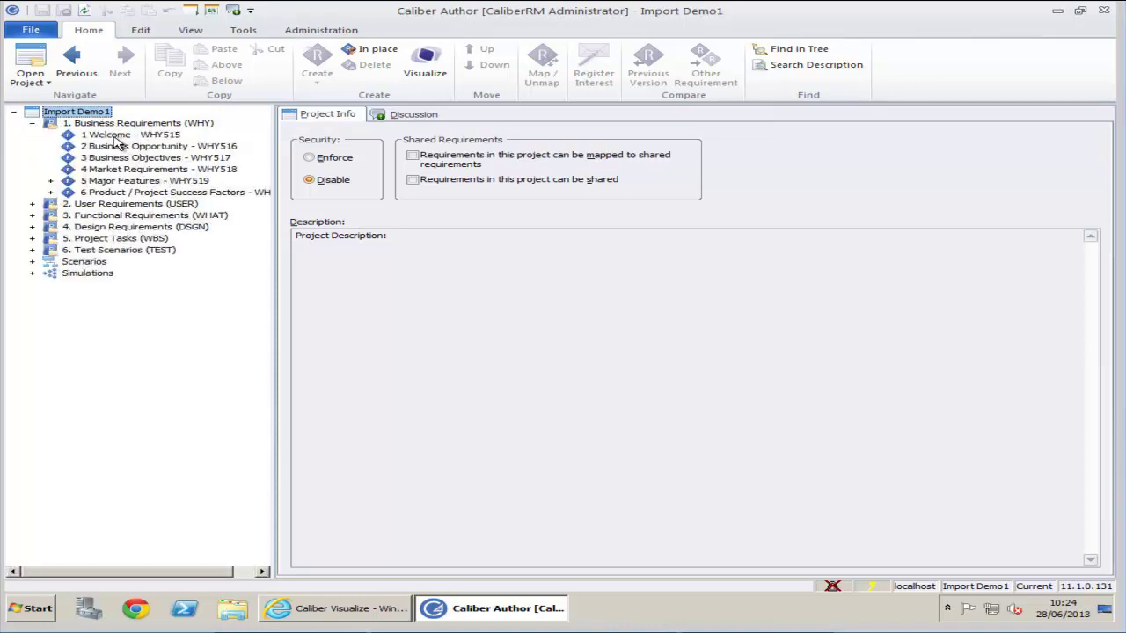
click(113, 137)
click(124, 146)
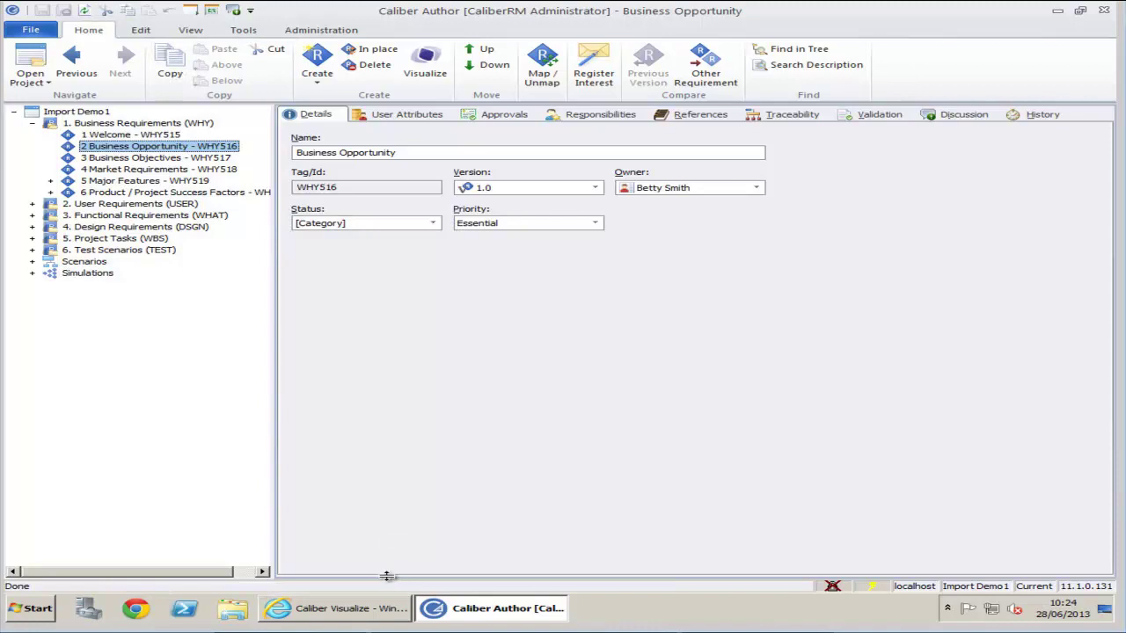
drag(387, 576, 398, 302)
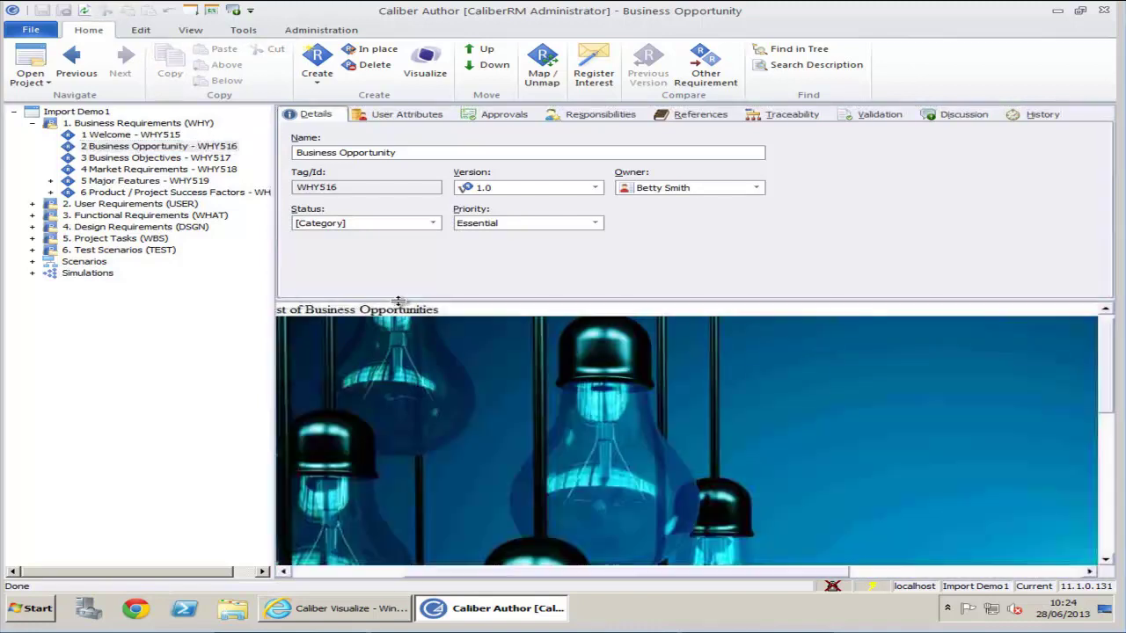
click(88, 159)
click(94, 170)
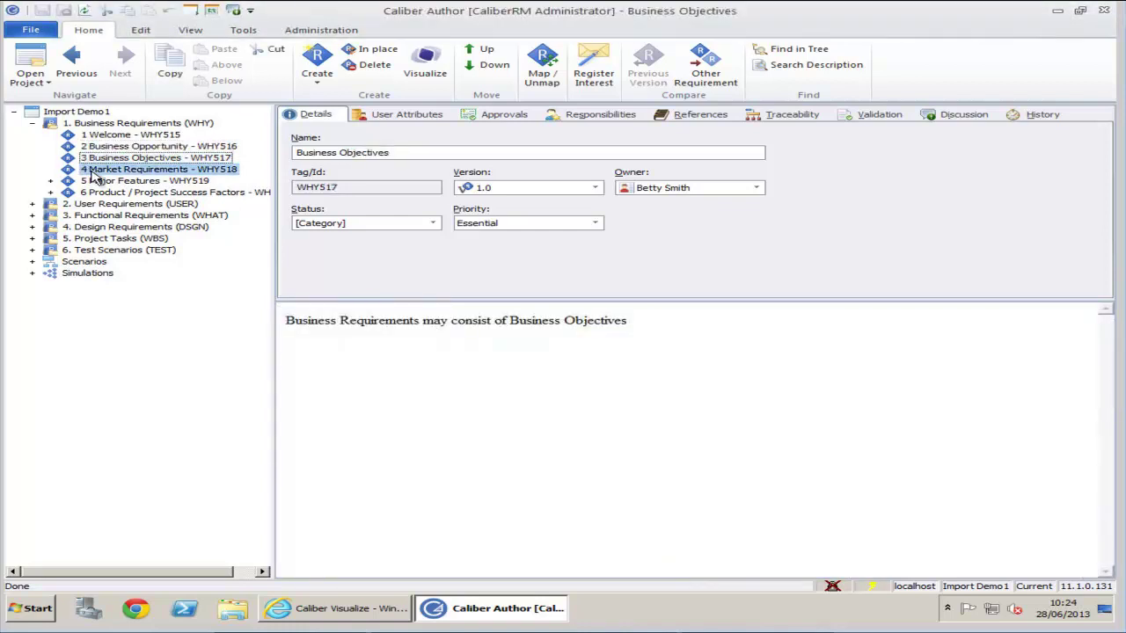
- Expand Simulations and Scenarios and show the buyonline simulation's details, links and flow diagram
click(34, 273)
click(33, 261)
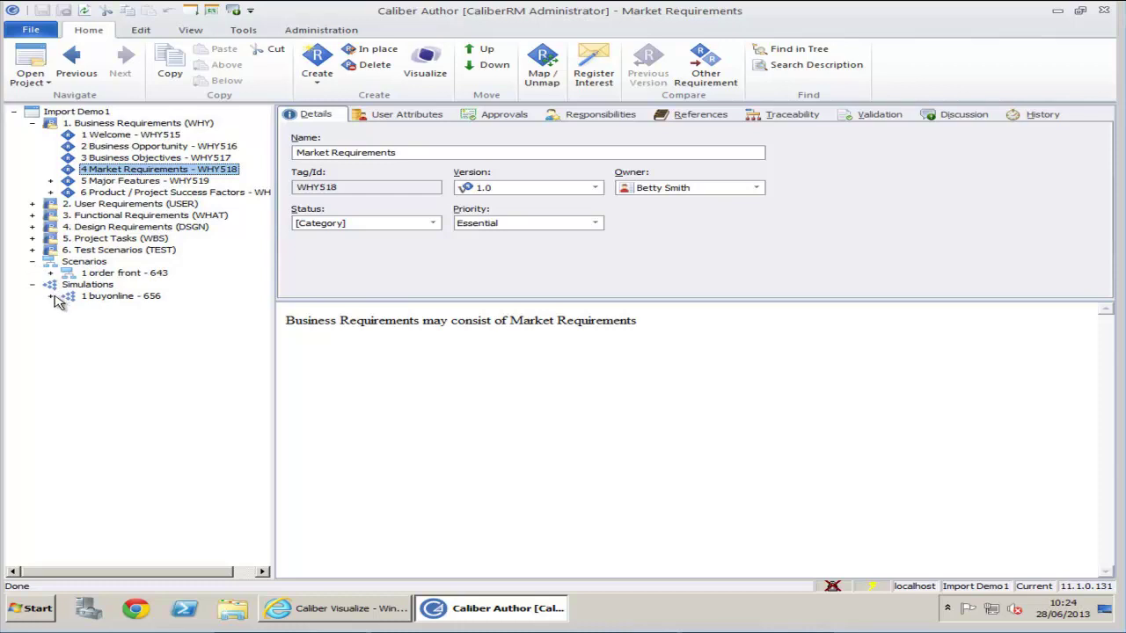
click(51, 297)
click(123, 308)
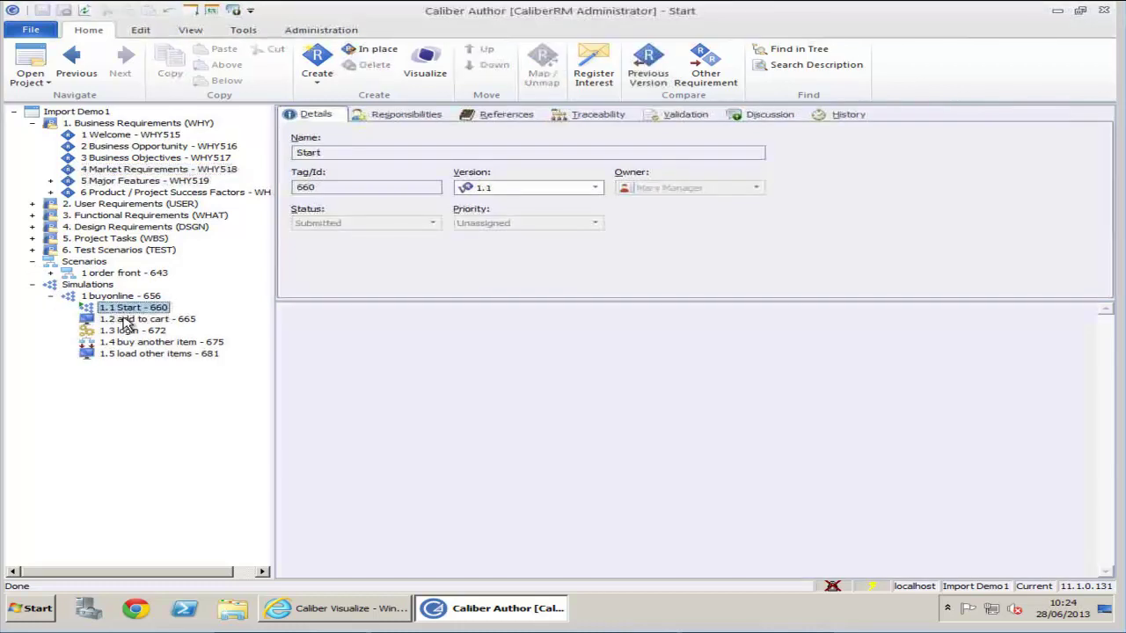
click(123, 297)
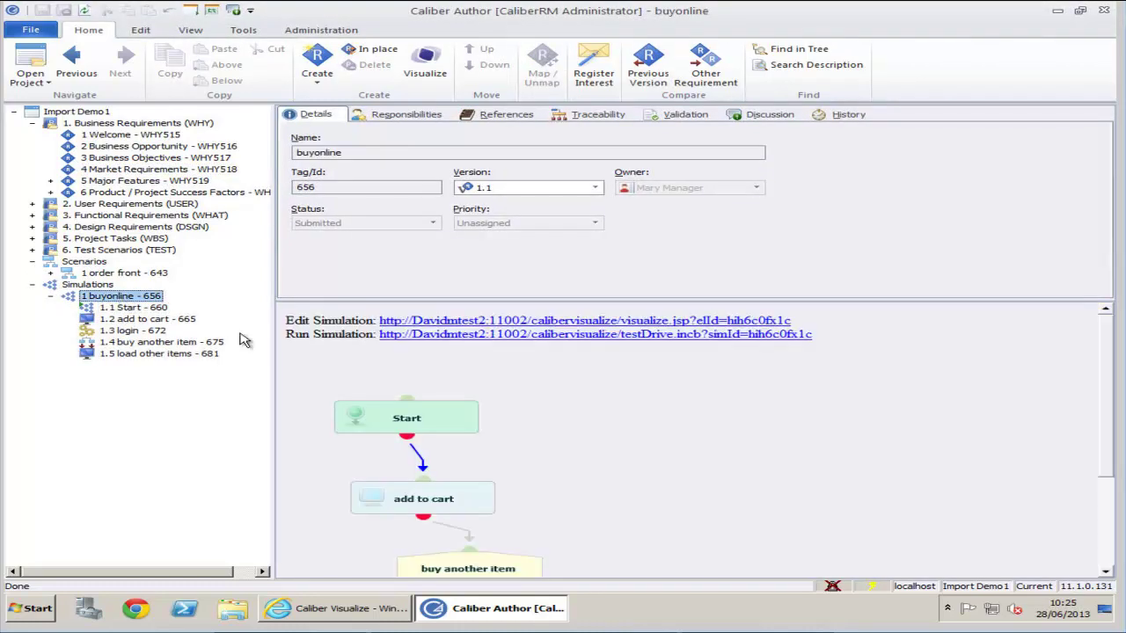